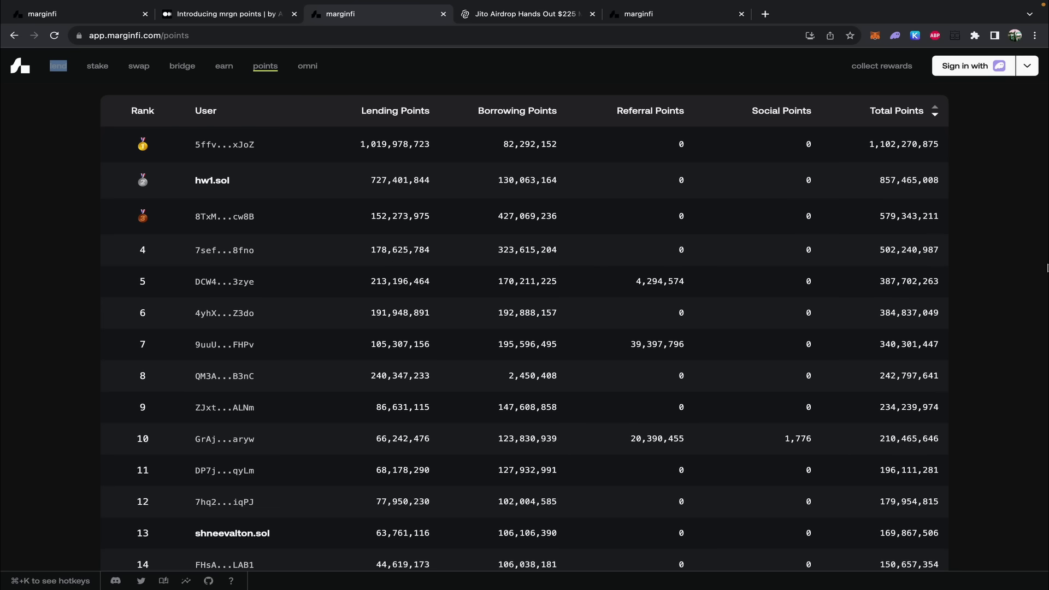
# Examine the marginfi points leaderboard, comparing the ranked users' lending, borrowing, referral and social points
pyautogui.scroll(-3, 1014, 286)
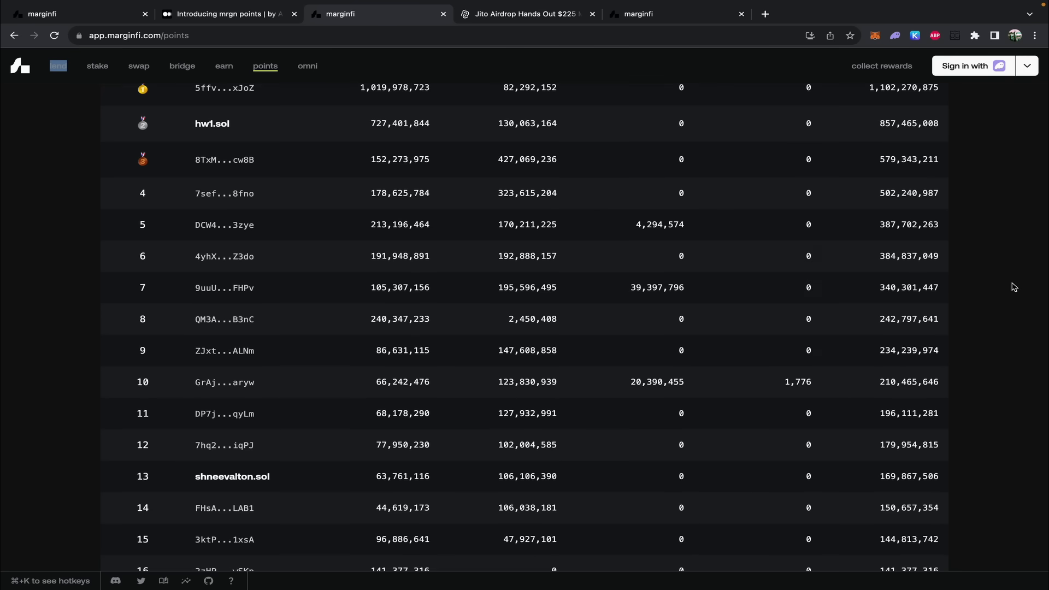
pyautogui.scroll(-2, 1014, 286)
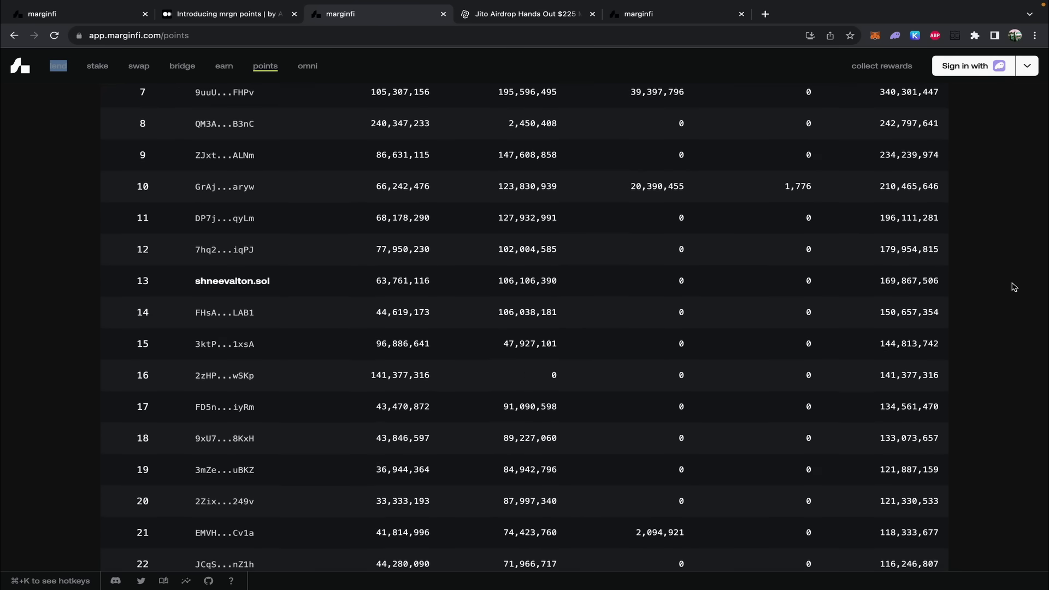
pyautogui.scroll(1, 1014, 287)
pyautogui.scroll(5, 1014, 286)
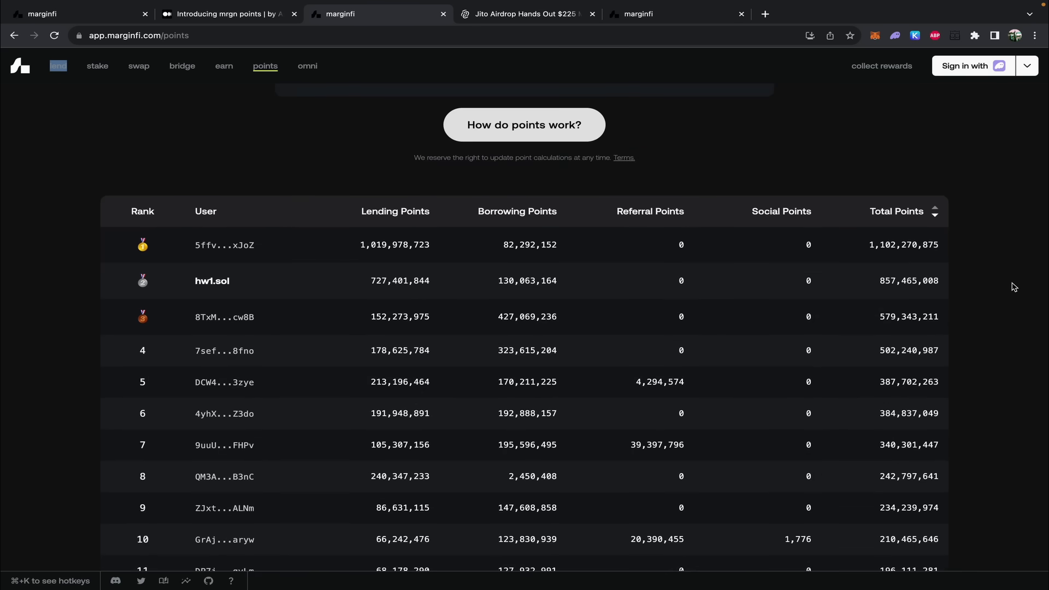
pyautogui.scroll(-1, 1014, 287)
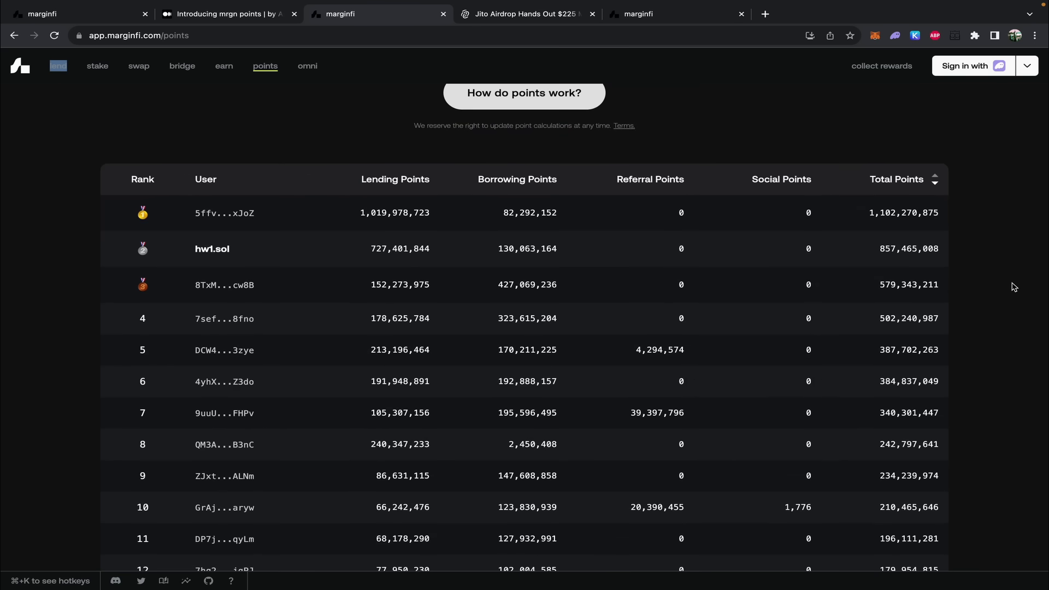
# Switch to the marginfi lending page and check the deposit capacity alerts for Global pool assets such as mSOL, Bonk and LST
pyautogui.hotkey('ctrl', 'Tab')
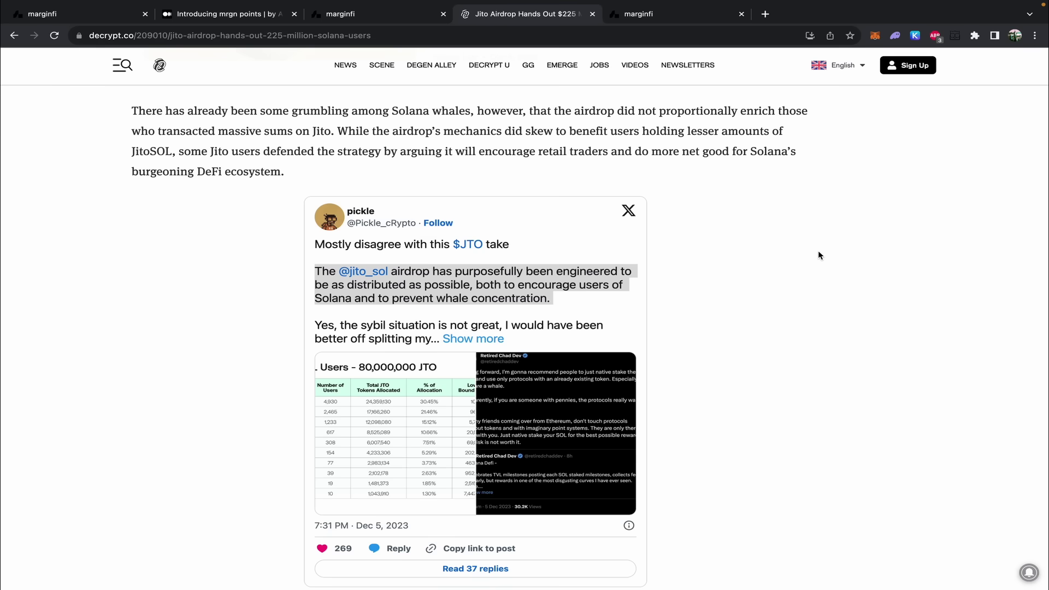
pyautogui.hotkey('ctrl', 'Tab')
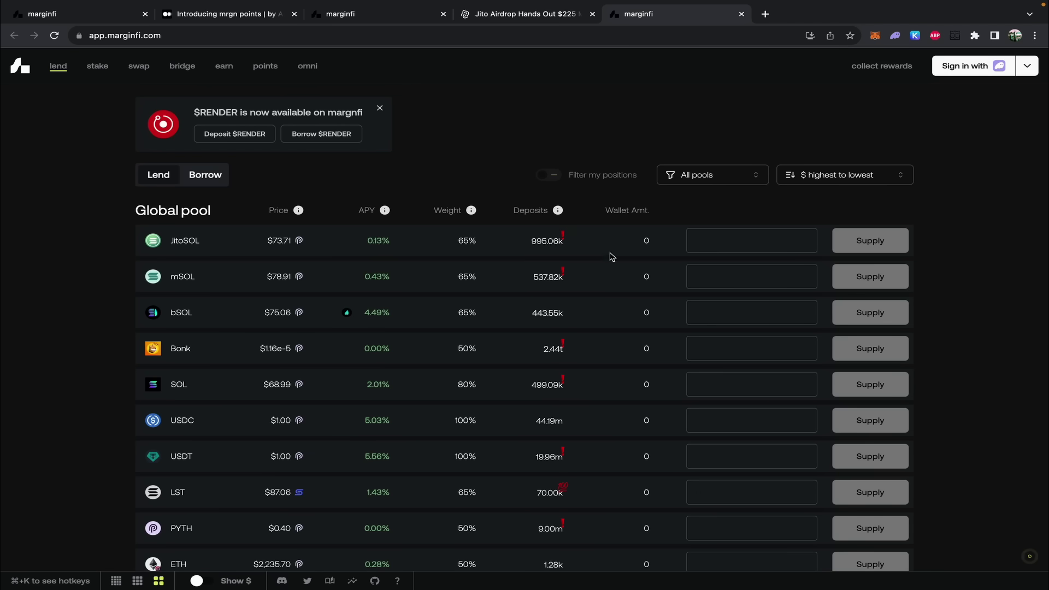
pyautogui.moveTo(562, 270)
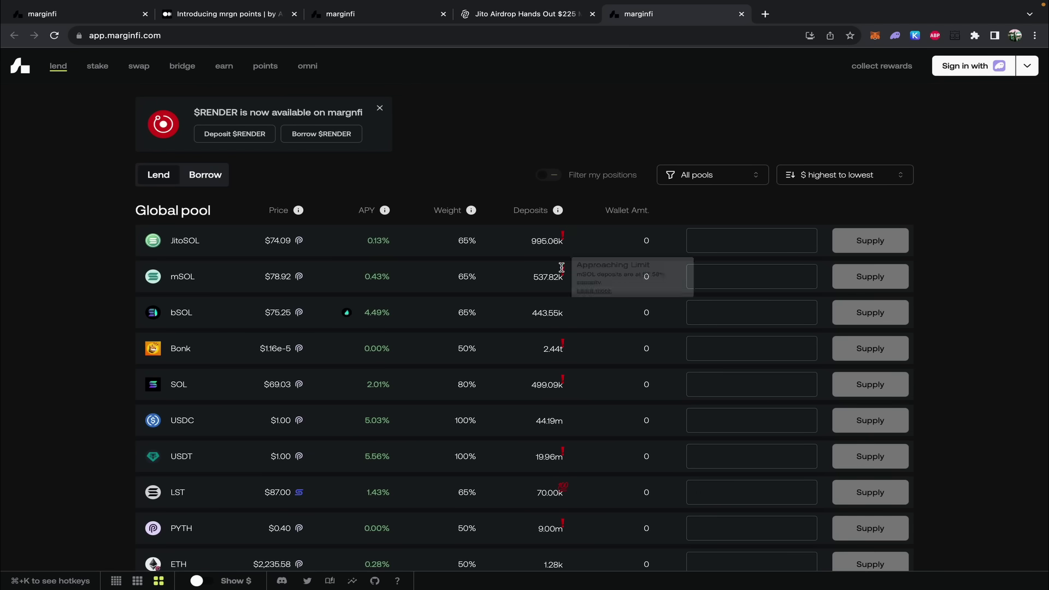
pyautogui.moveTo(559, 360)
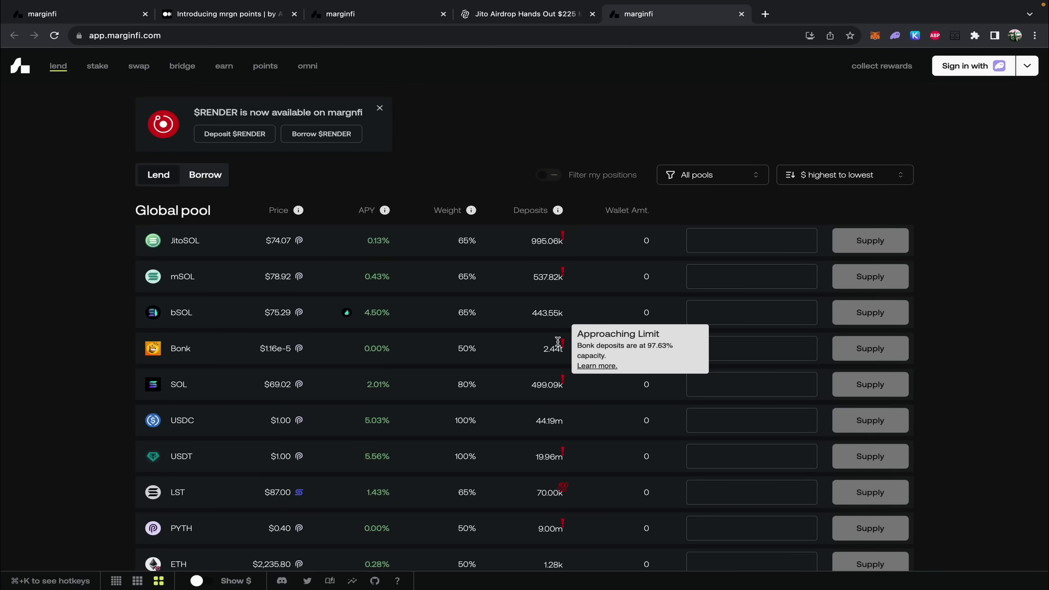
pyautogui.moveTo(559, 380)
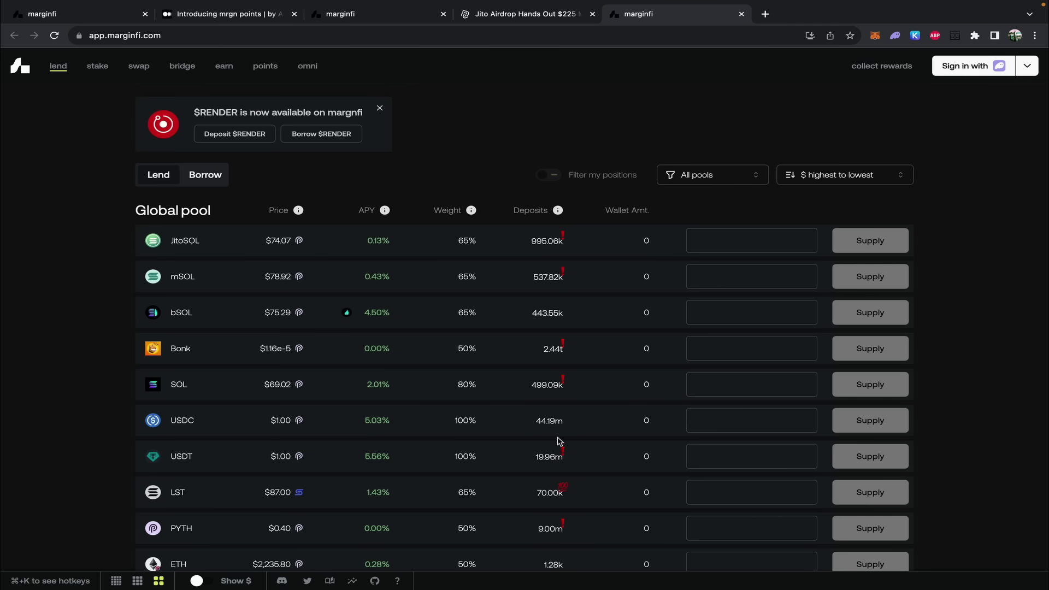
pyautogui.moveTo(561, 486)
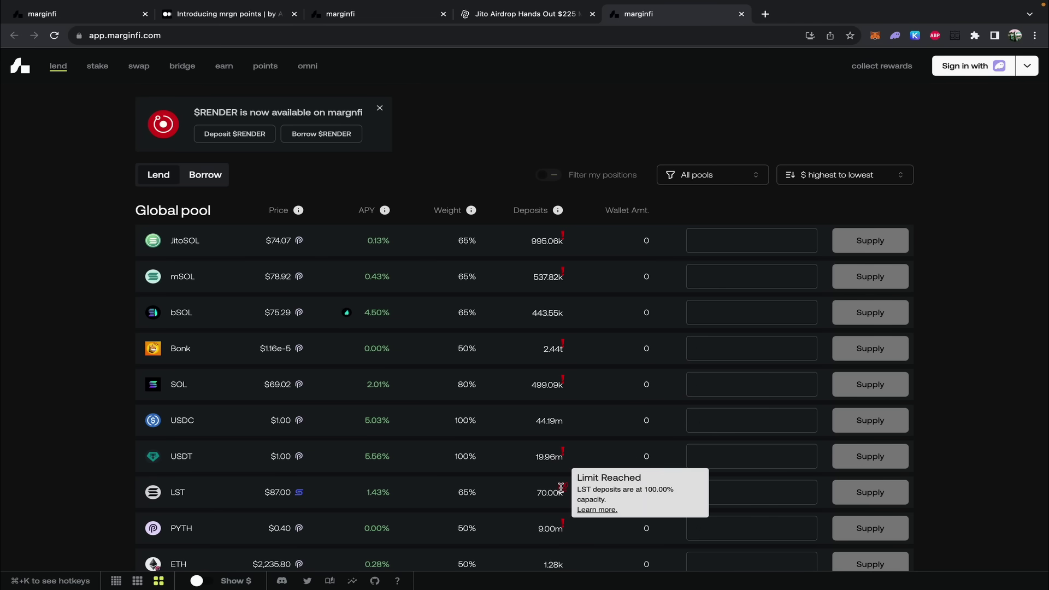
pyautogui.scroll(-1, 561, 486)
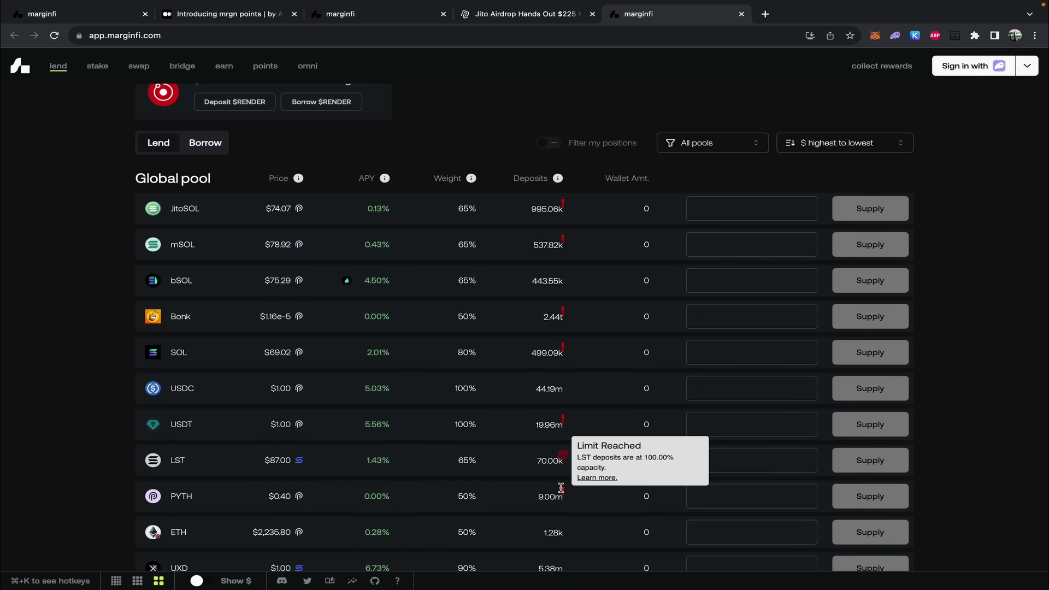
pyautogui.scroll(-1, 561, 489)
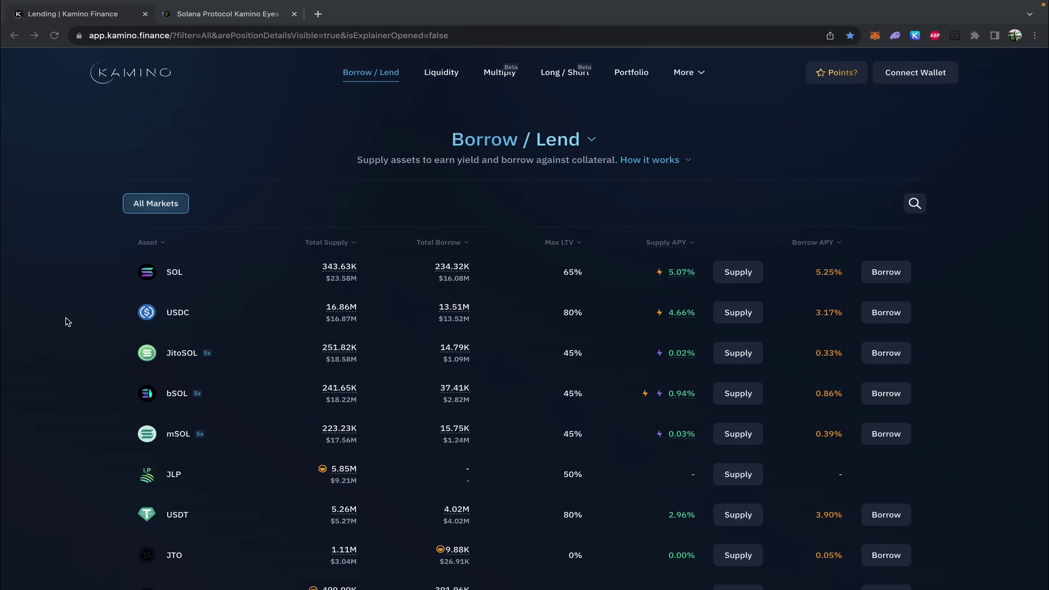
# Review Kamino's points notice and its Borrow / Lend asset list, and expand the How it works explanation
pyautogui.click(824, 78)
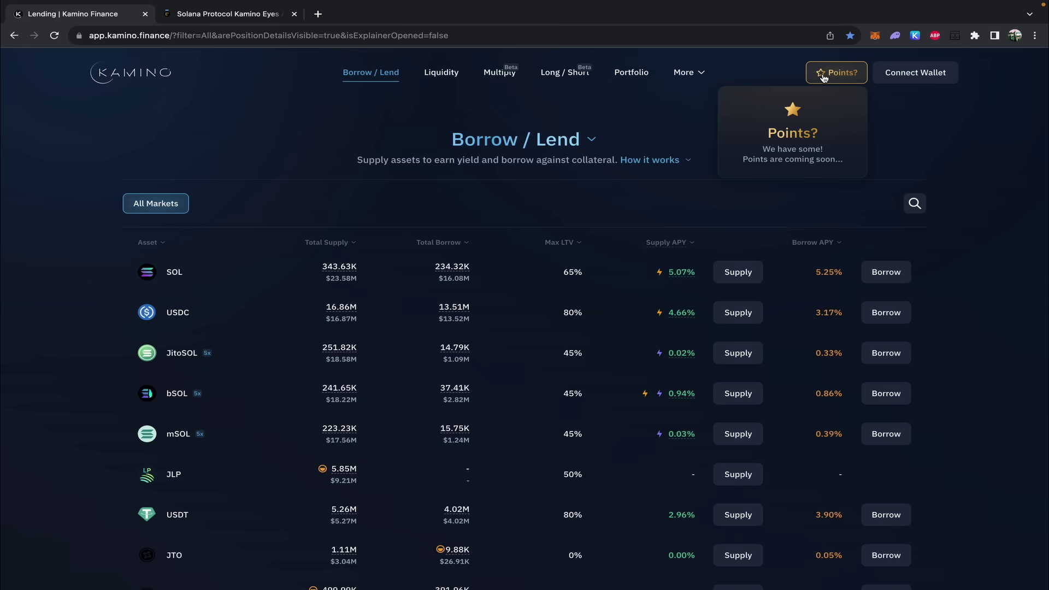
pyautogui.scroll(-5, 901, 155)
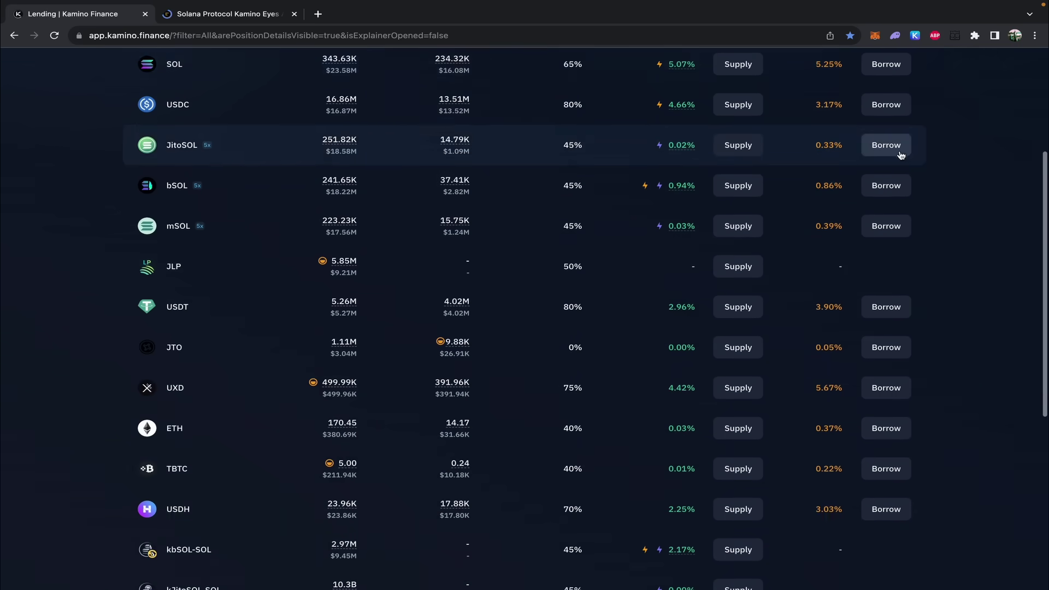
pyautogui.scroll(-4, 902, 156)
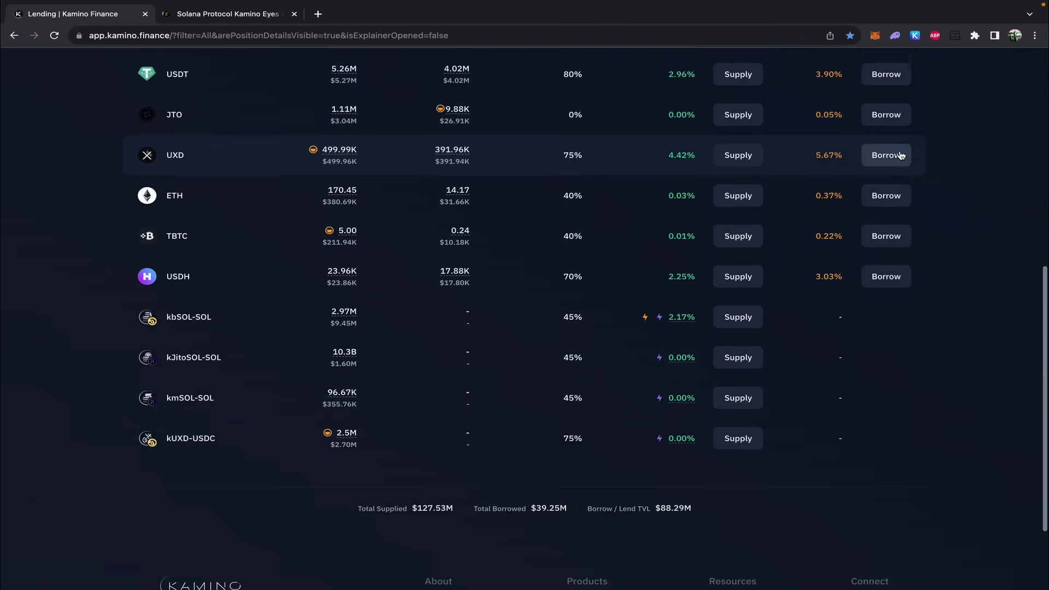
pyautogui.scroll(6, 901, 155)
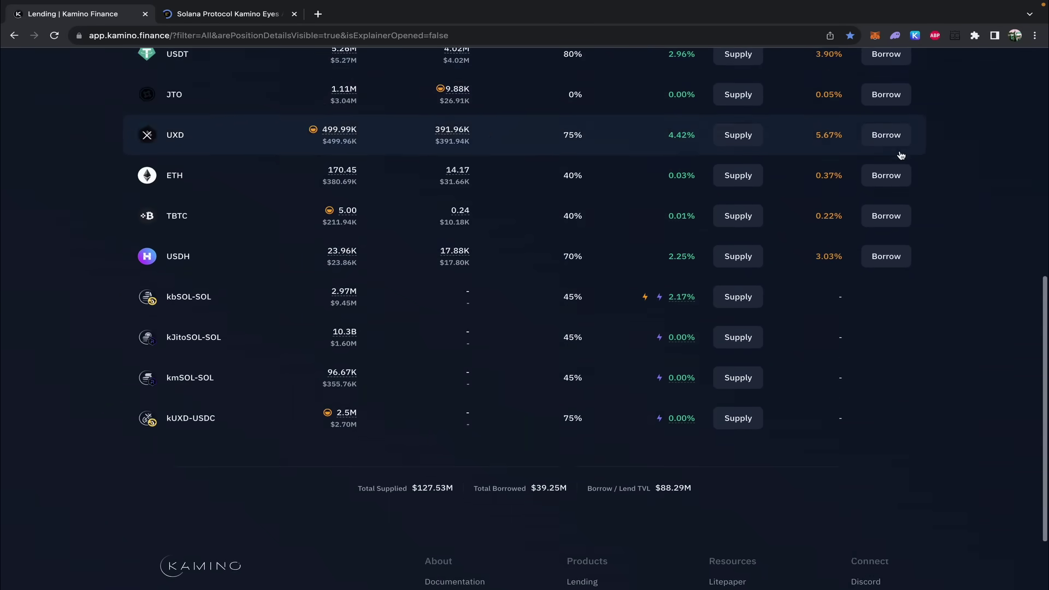
pyautogui.scroll(5, 901, 155)
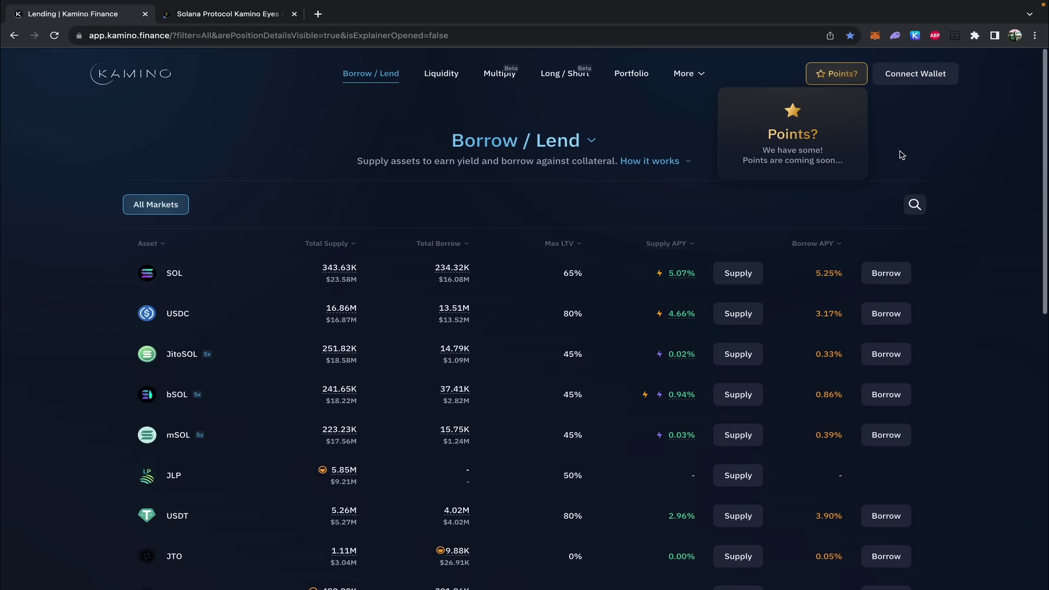
pyautogui.click(663, 161)
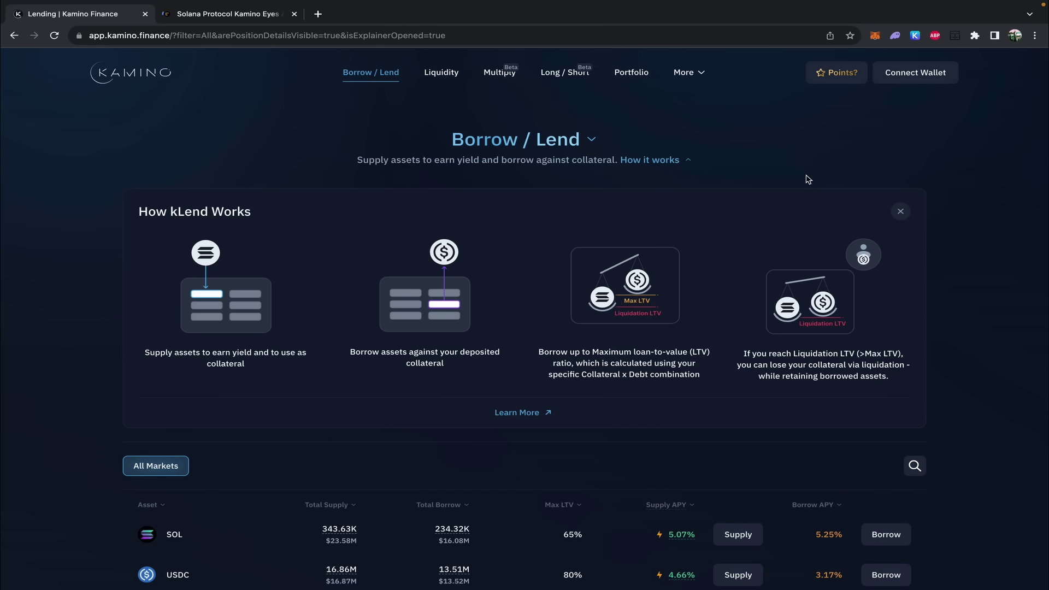
# Switch to the CoinDesk article on Kamino eyeing an airdrop and read through its coverage of the points program
pyautogui.hotkey('ctrl', 'Tab')
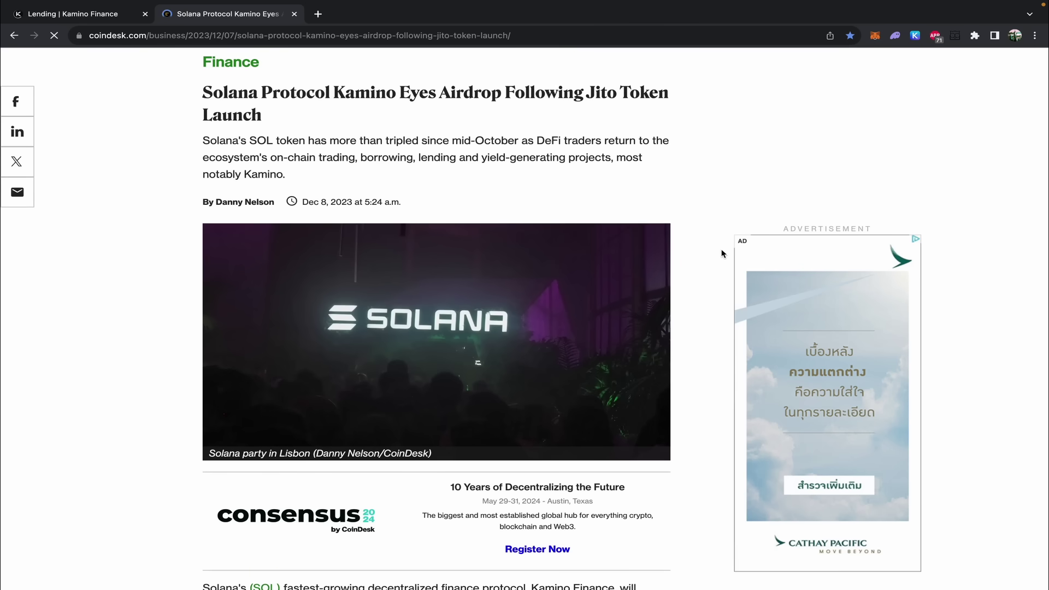
pyautogui.scroll(-1, 721, 253)
pyautogui.scroll(-7, 722, 253)
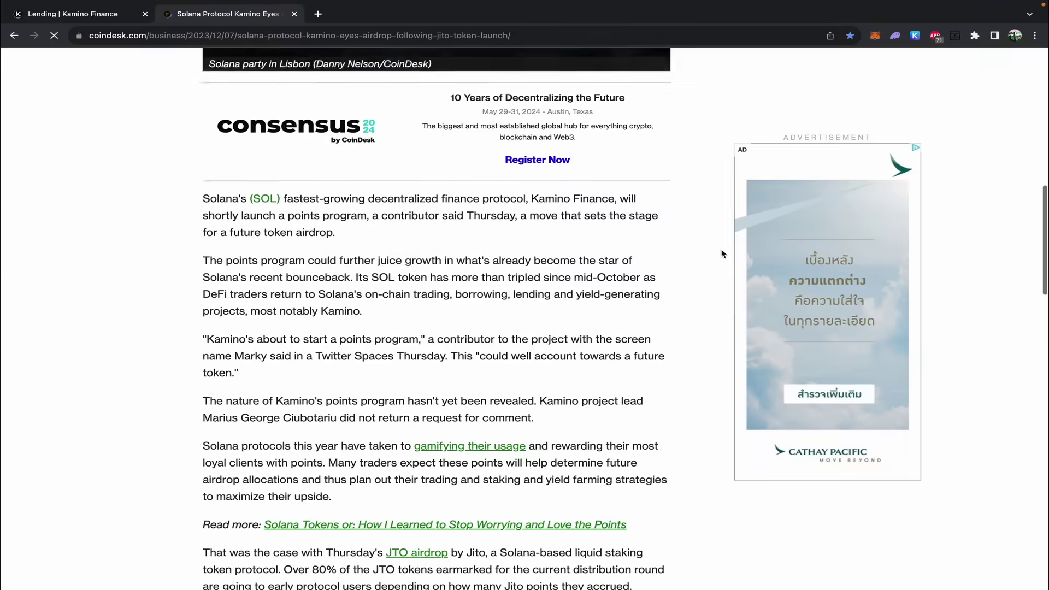
pyautogui.scroll(-2, 721, 254)
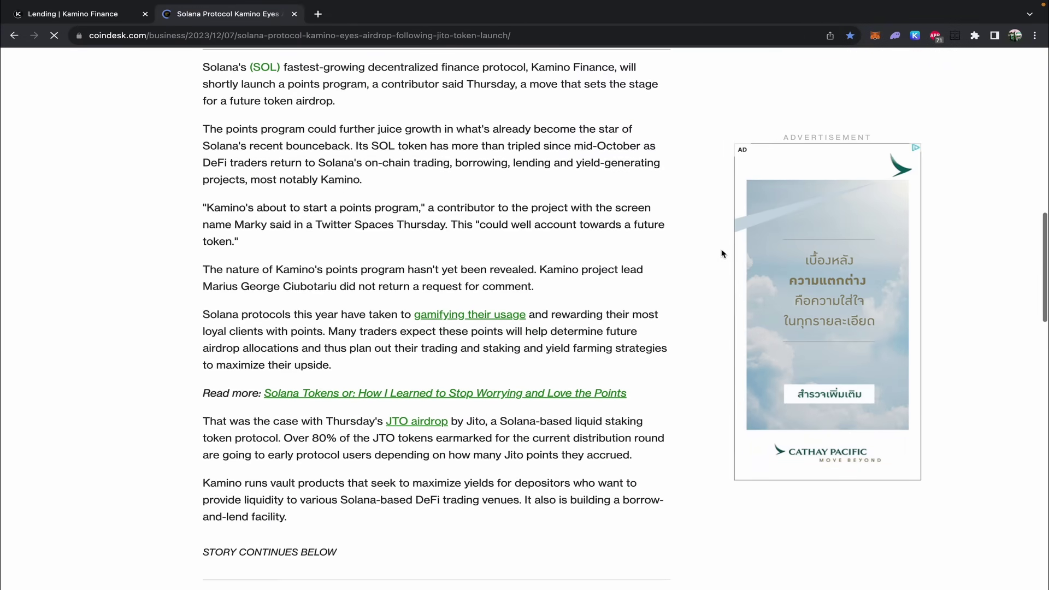
pyautogui.scroll(-1, 721, 253)
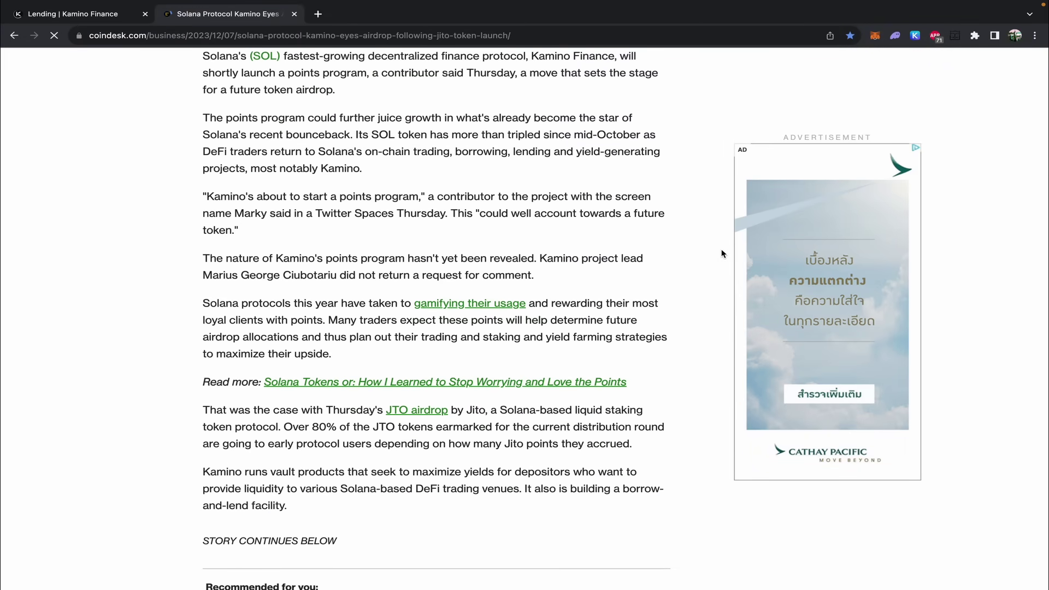
pyautogui.scroll(-8, 721, 254)
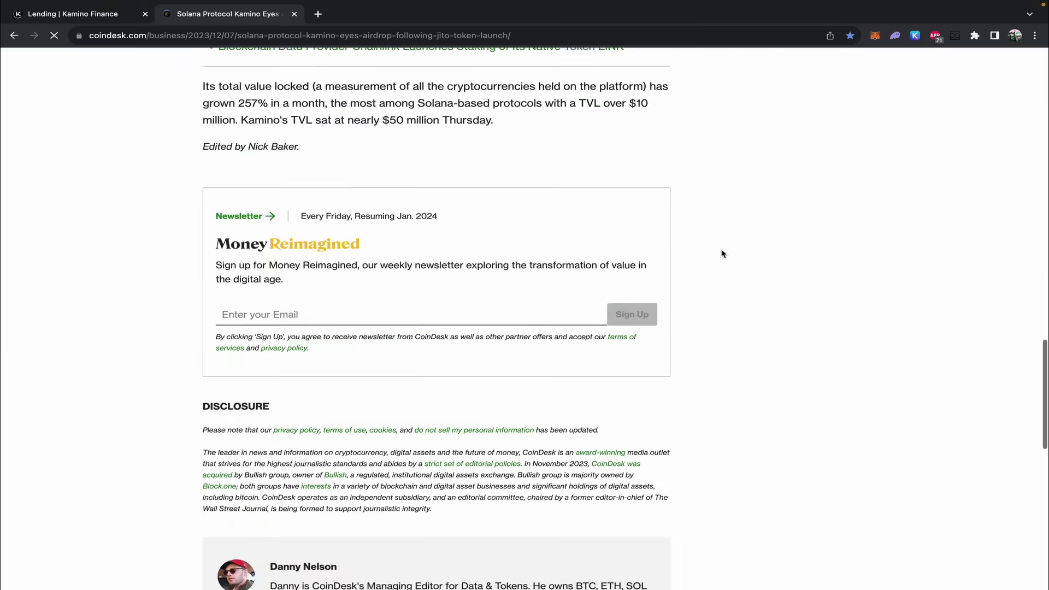
pyautogui.scroll(10, 721, 254)
pyautogui.scroll(8, 722, 254)
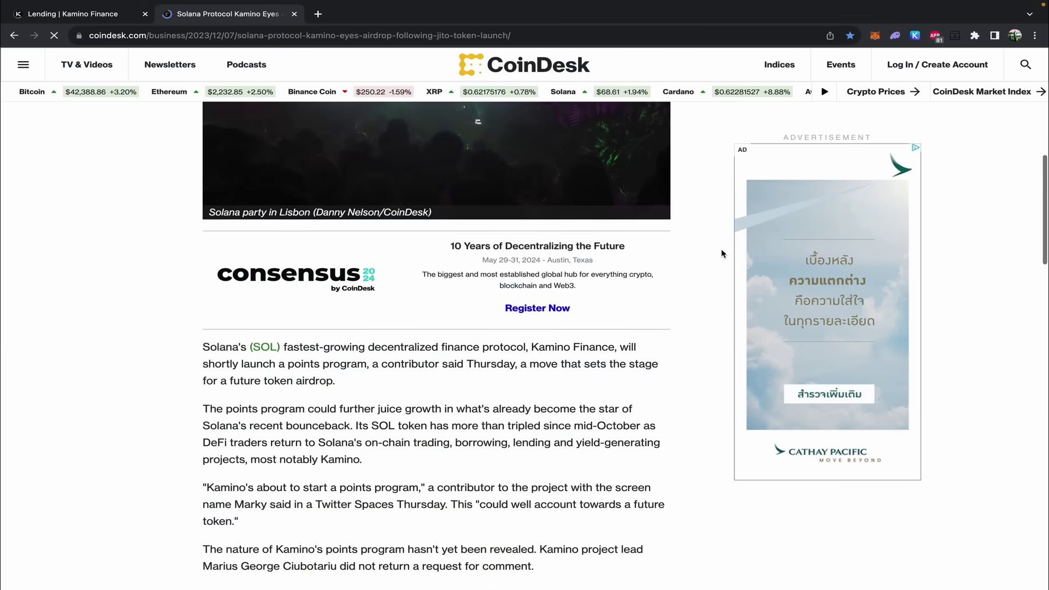
pyautogui.scroll(2, 721, 254)
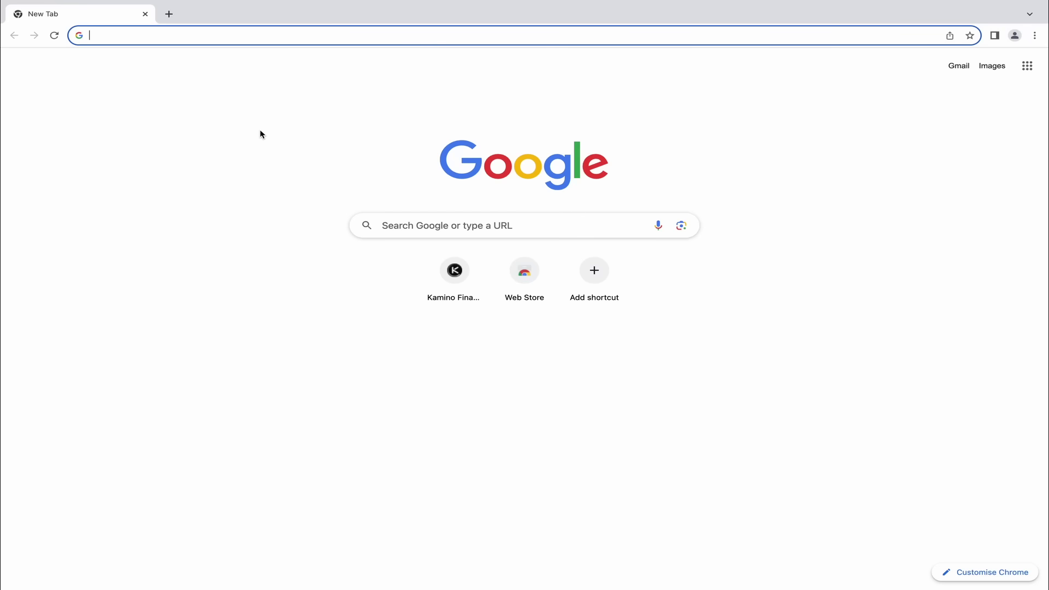
# Search Google for "phantom wallet" and open the official phantom.app website
pyautogui.write('phan')
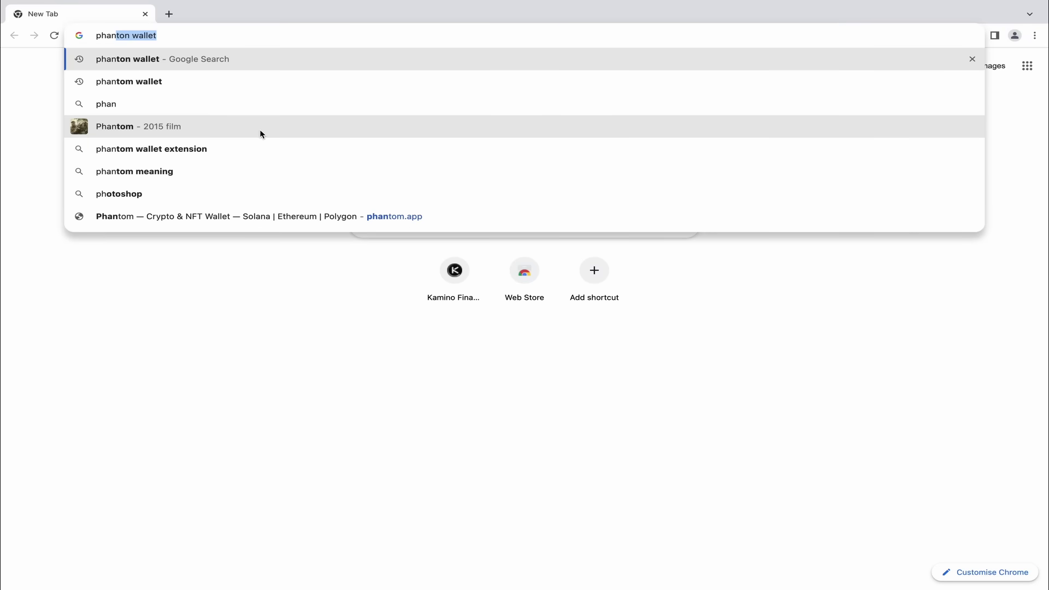
pyautogui.write('tom wallet')
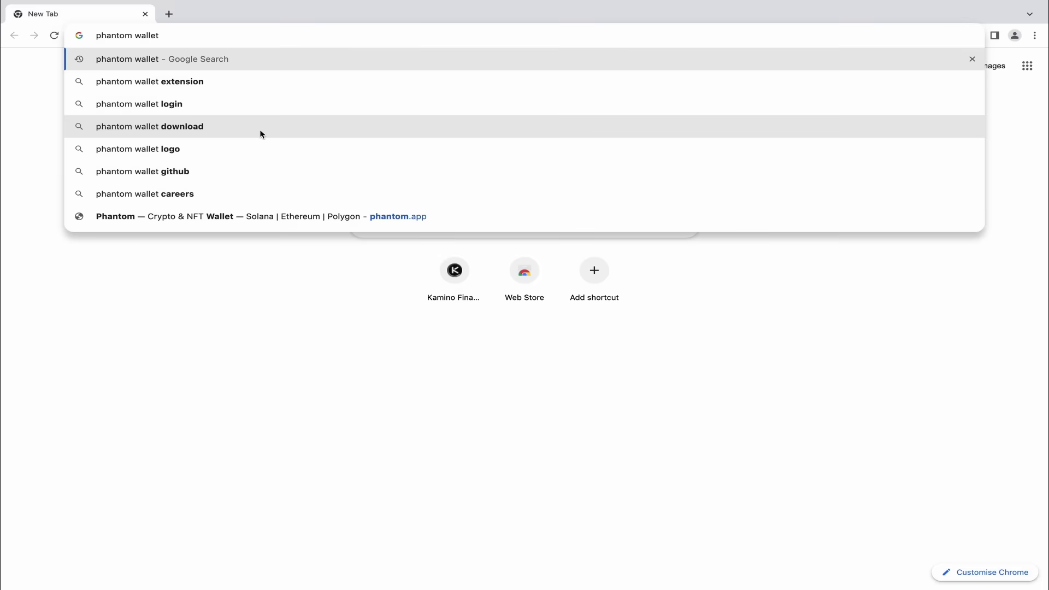
pyautogui.press('Return')
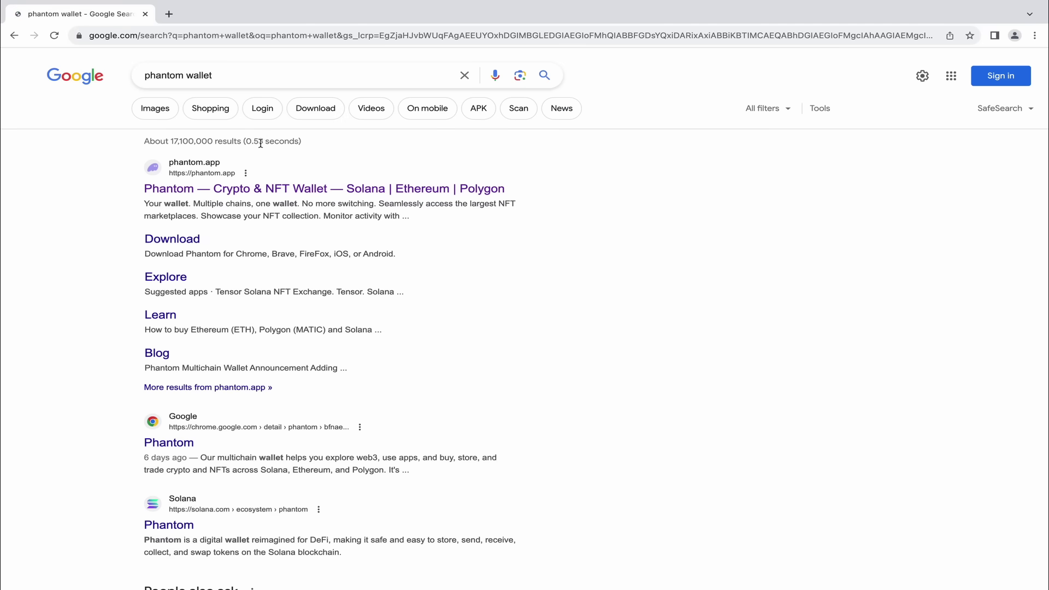
pyautogui.click(262, 189)
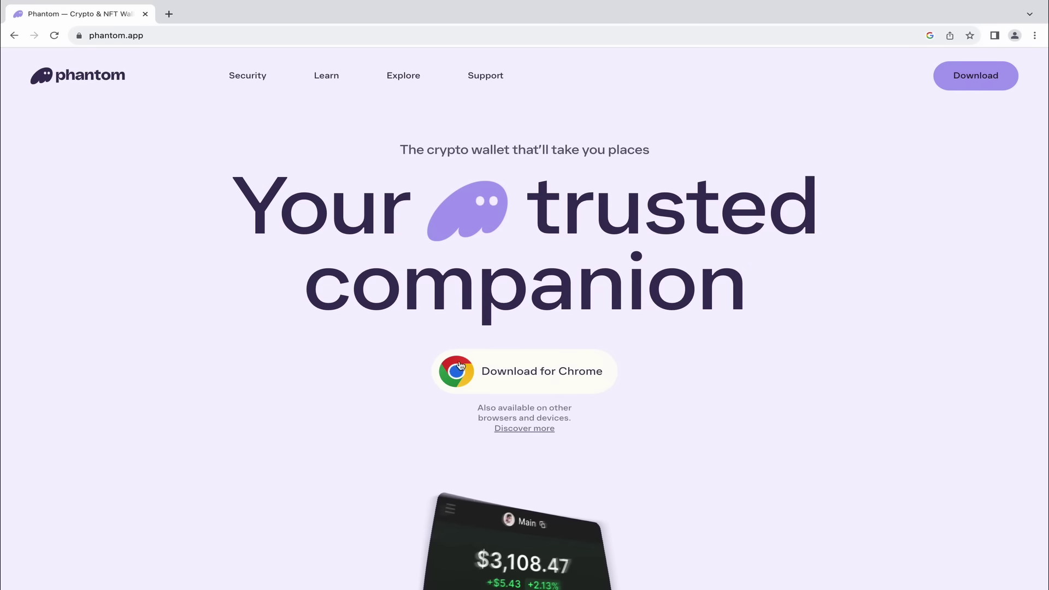
# Install the Phantom wallet extension for Chrome from the Chrome Web Store
pyautogui.click(521, 383)
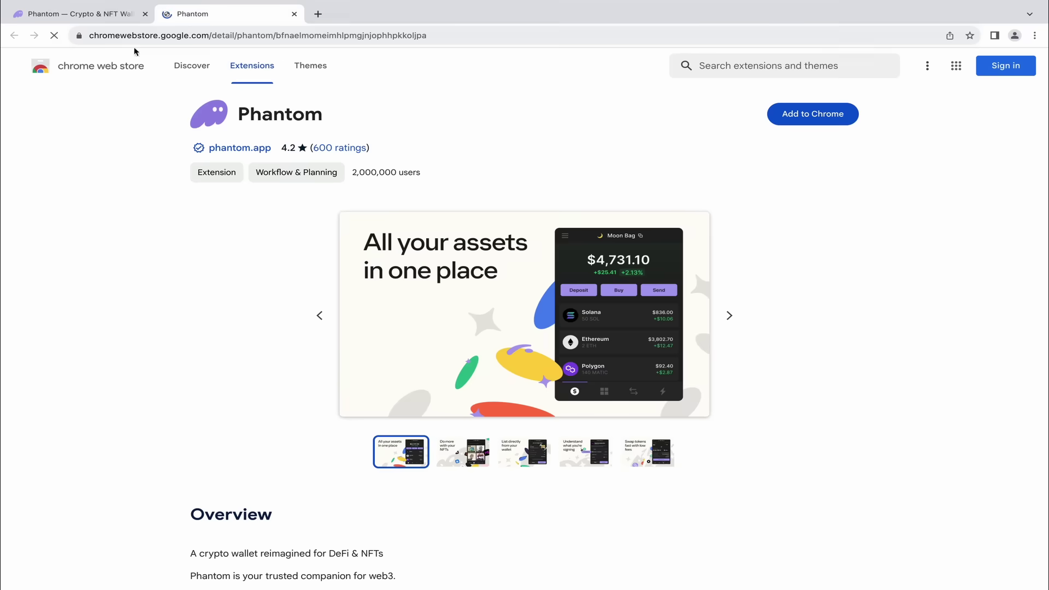
pyautogui.click(818, 113)
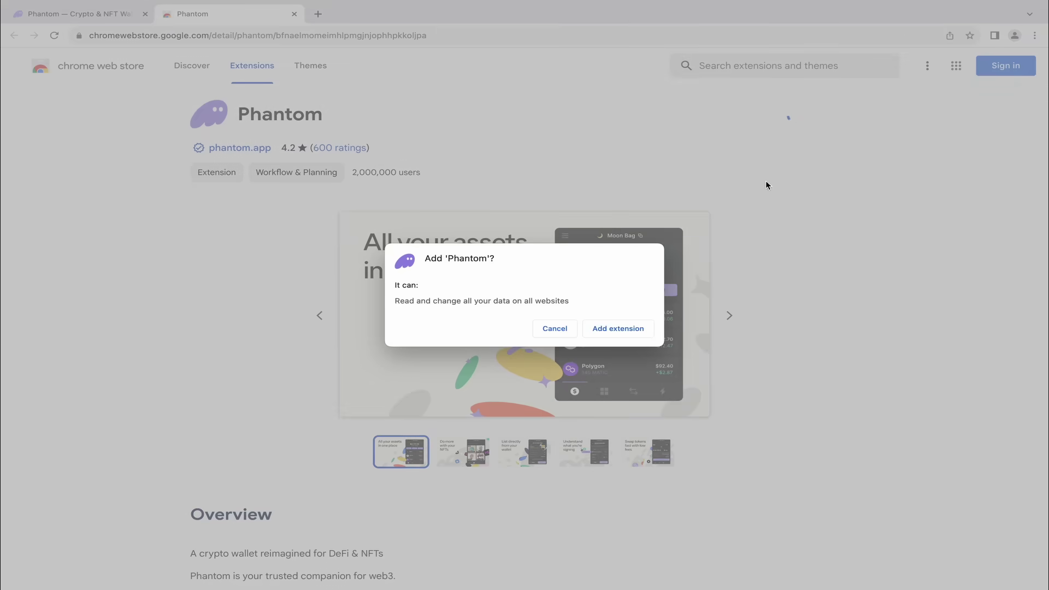
pyautogui.click(633, 329)
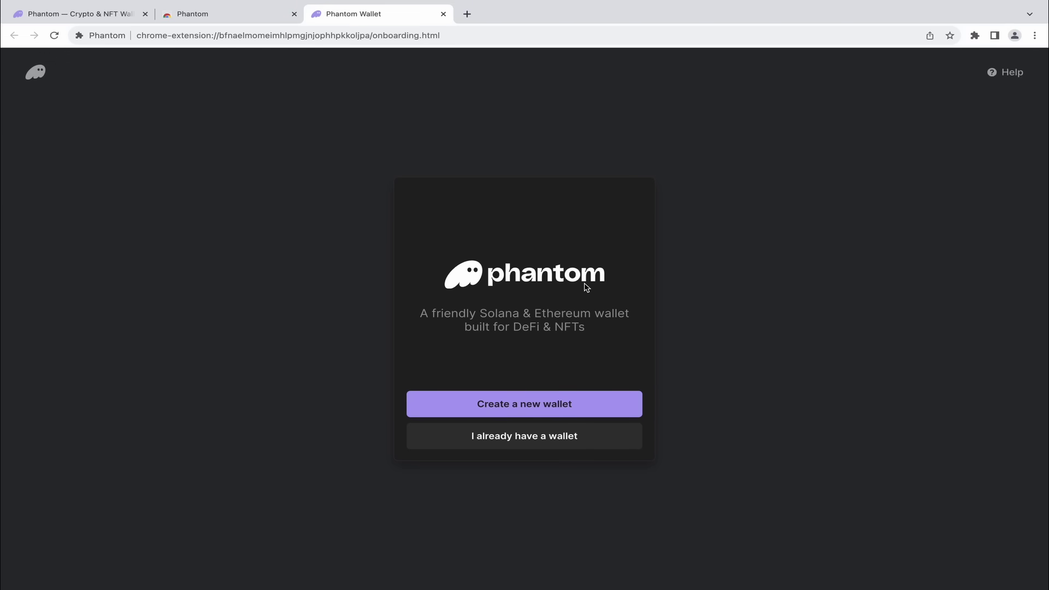
# Start creating a new Phantom wallet and enter a password for unlocking it
pyautogui.click(524, 399)
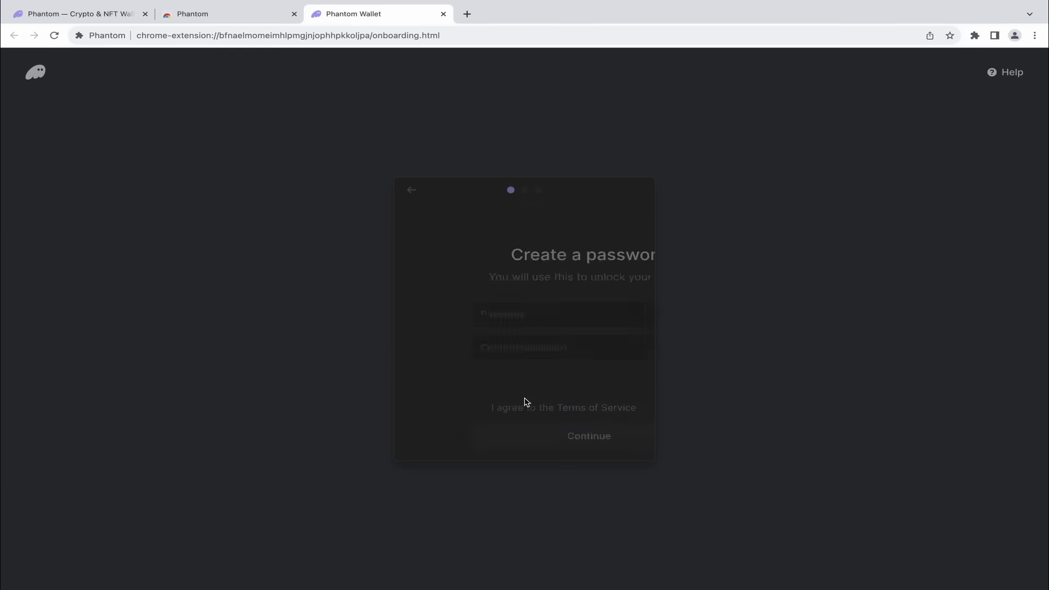
pyautogui.click(476, 314)
pyautogui.write('•••••••')
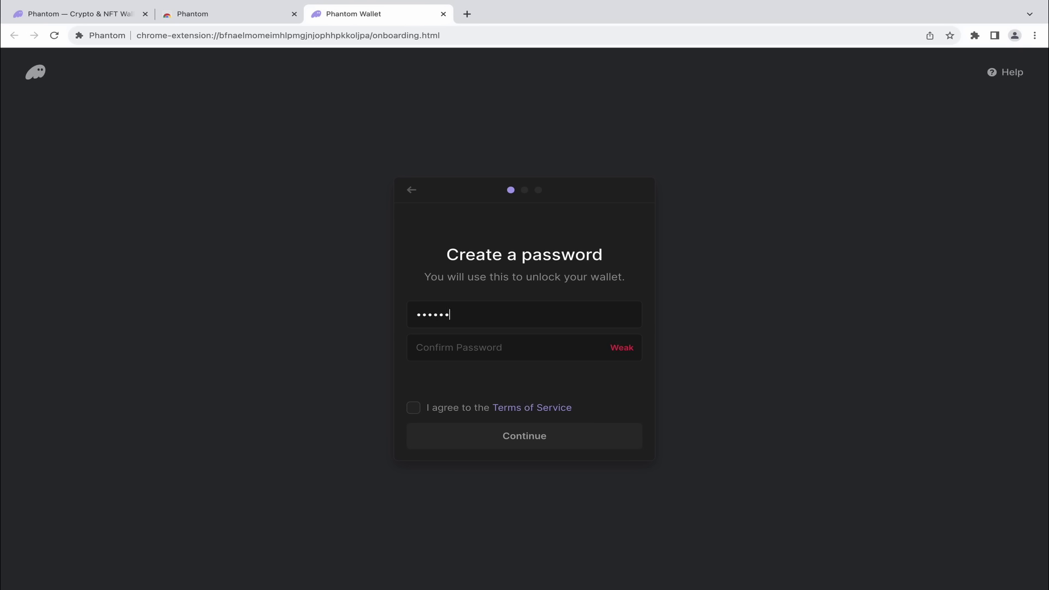
pyautogui.write('•')
pyautogui.hotkey('ctrl', 'a')
pyautogui.click(473, 351)
pyautogui.click(472, 318)
pyautogui.hotkey('ctrl', 'a')
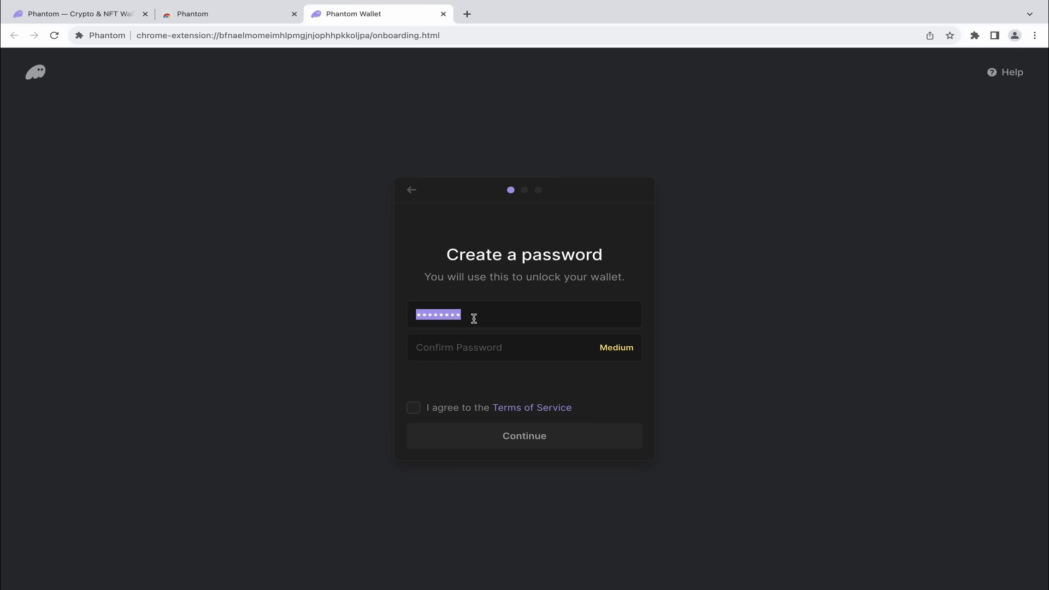
# Re-enter the wallet password to confirm it, agree to the Terms of Service and continue
pyautogui.click(456, 353)
pyautogui.write('•••••••')
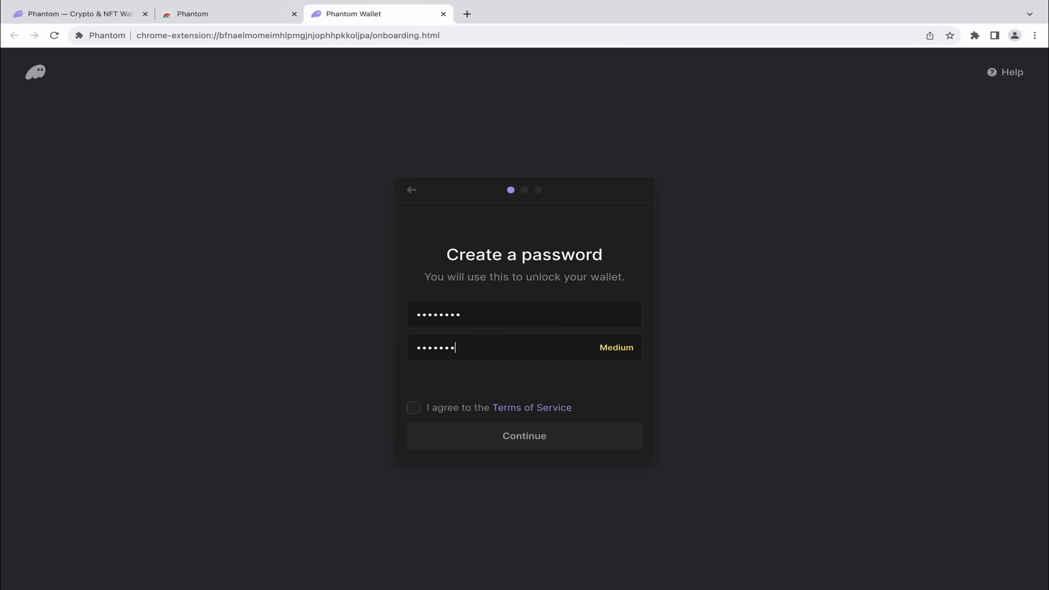
pyautogui.write('•')
pyautogui.click(416, 407)
pyautogui.click(441, 436)
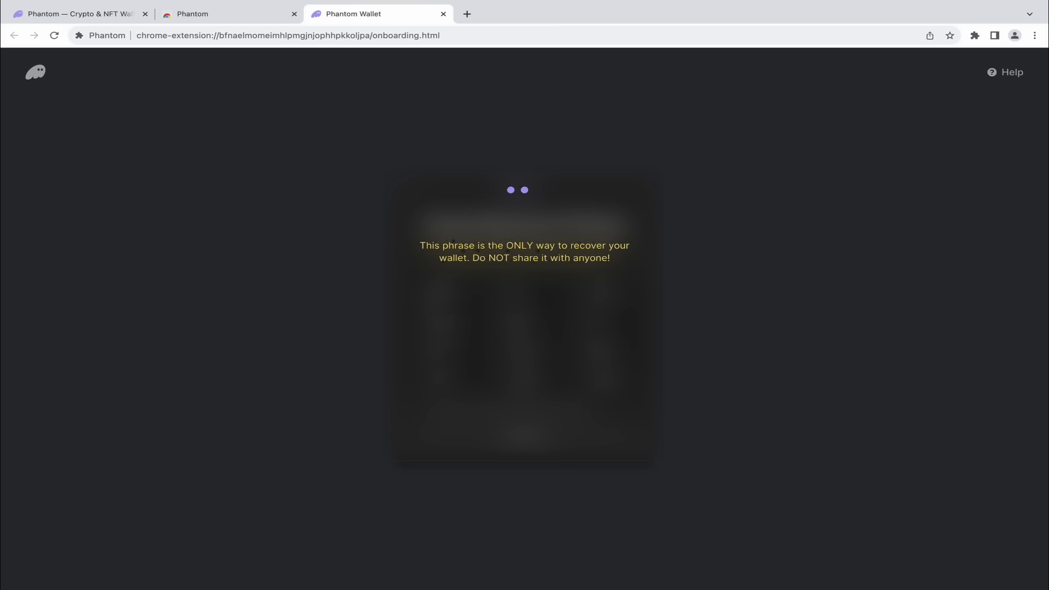
# Acknowledge that the Secret Recovery Phrase is saved and finish the Phantom wallet onboarding
pyautogui.click(415, 409)
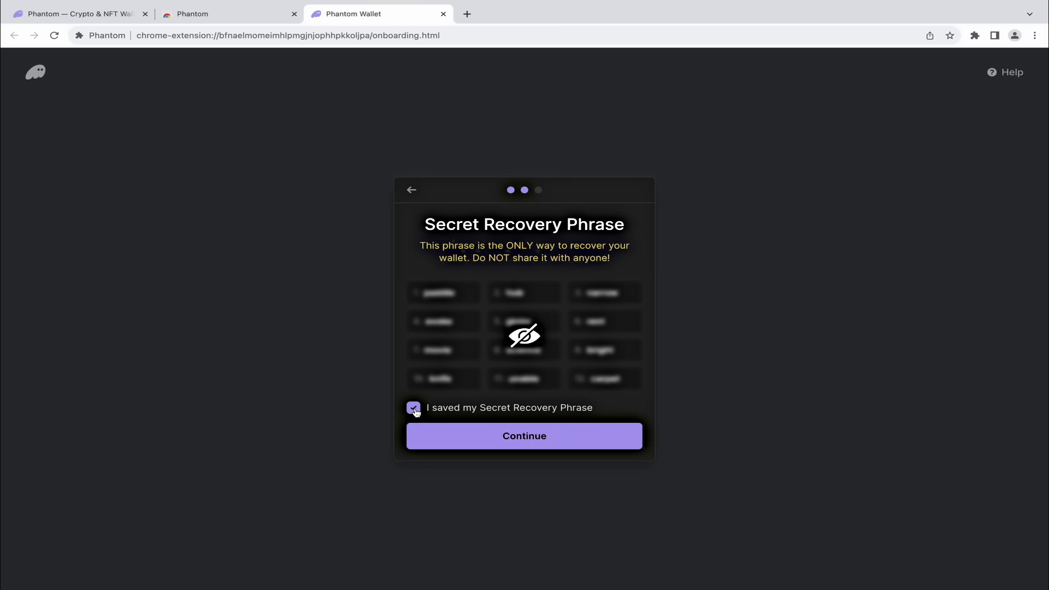
pyautogui.click(512, 443)
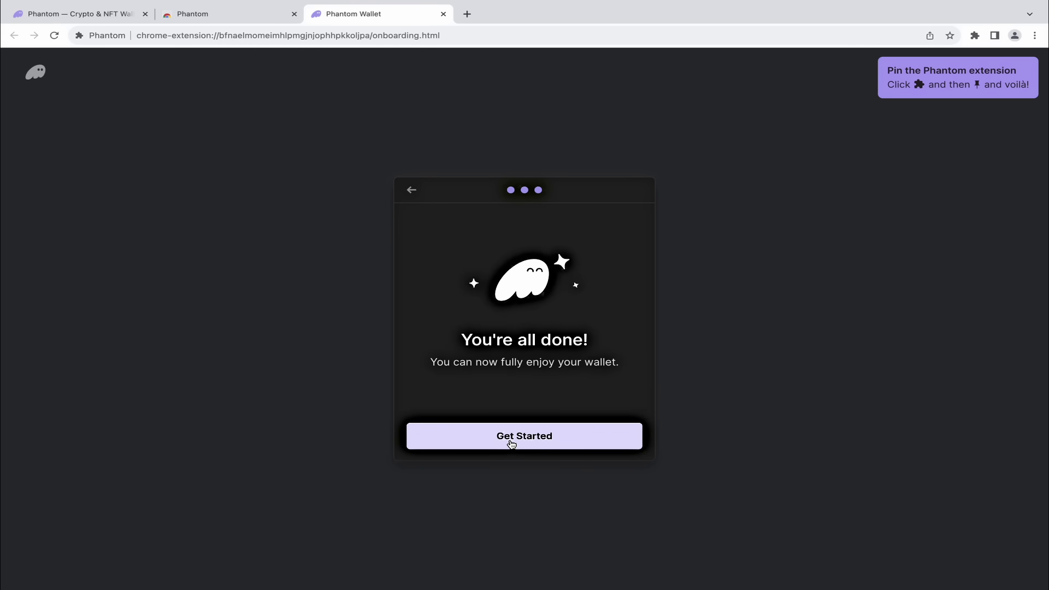
pyautogui.click(512, 443)
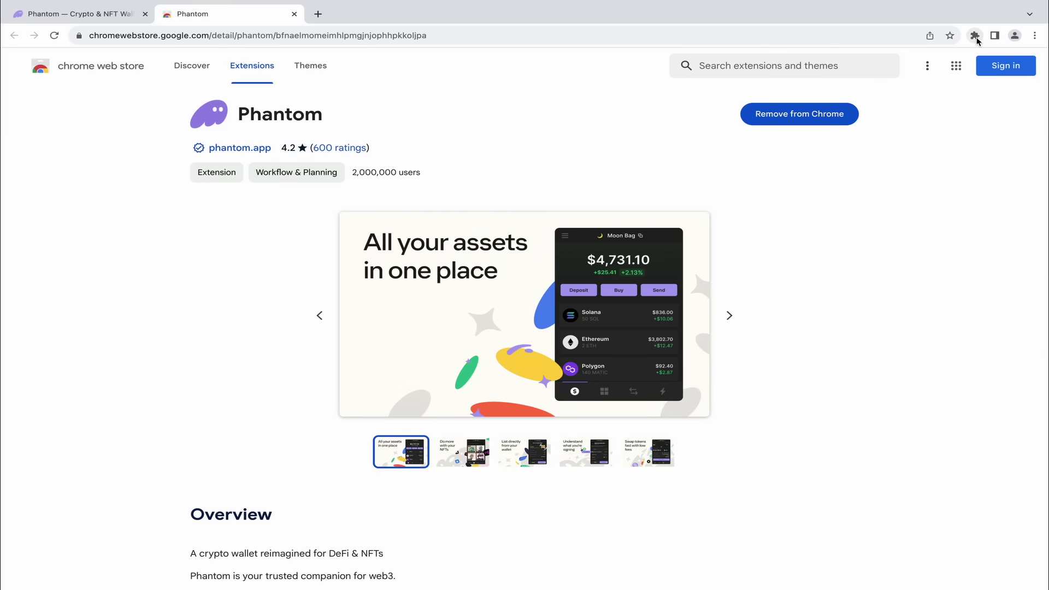
# Pin the Phantom extension to the Chrome toolbar and open the wallet
pyautogui.click(976, 37)
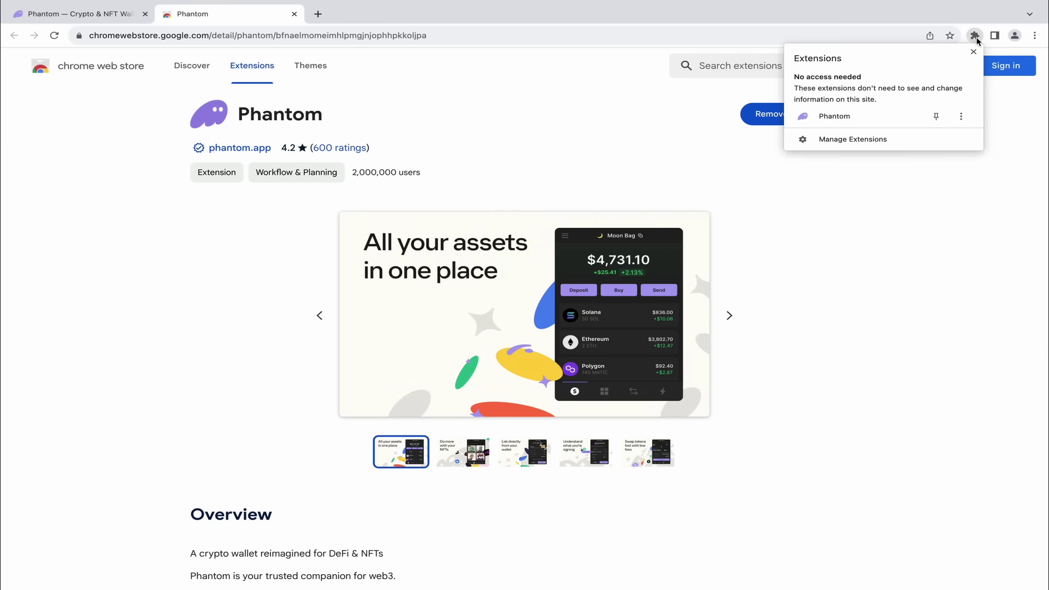
pyautogui.click(936, 116)
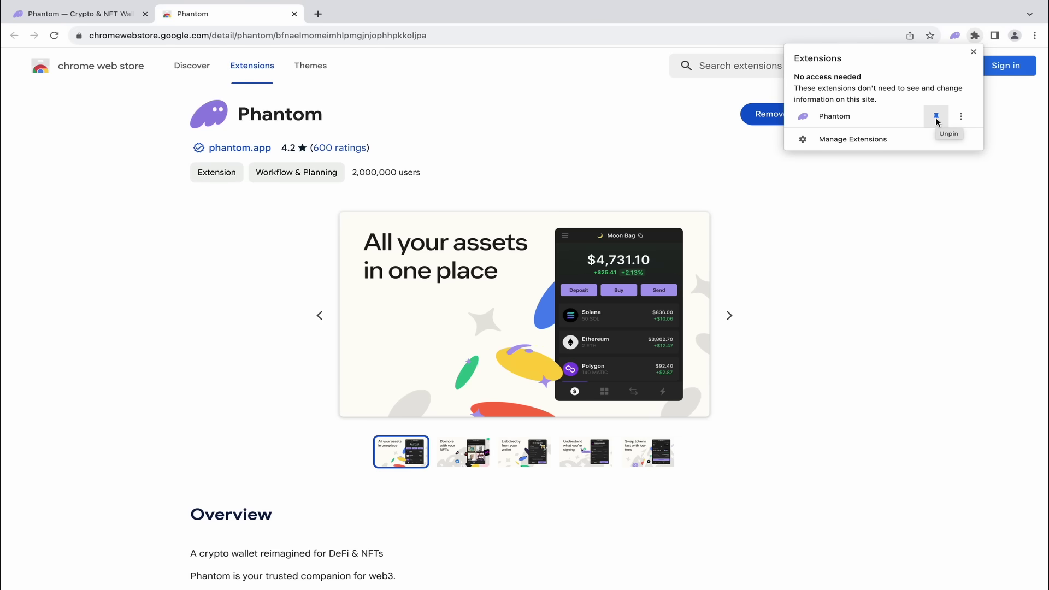
pyautogui.click(974, 51)
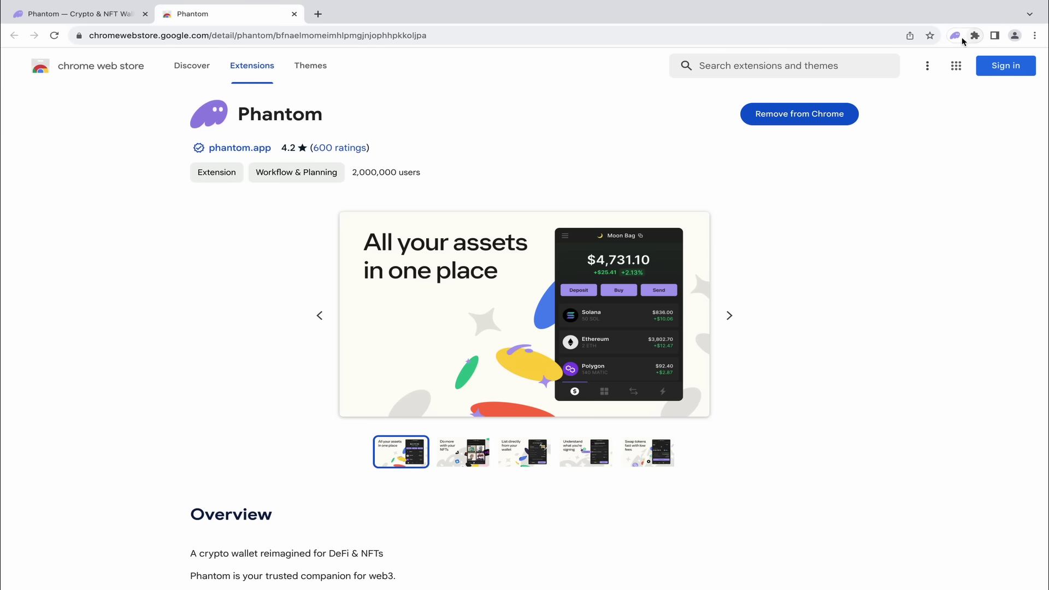
pyautogui.click(957, 37)
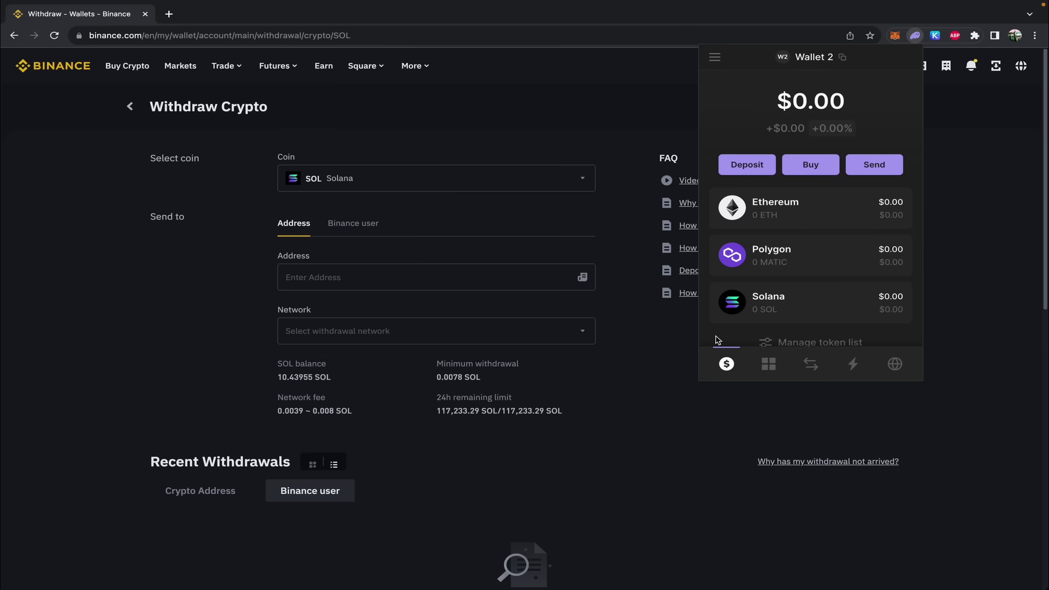
# Copy Wallet 2's Solana deposit address from Phantom and paste it as the destination address of the Binance SOL withdrawal
pyautogui.click(790, 306)
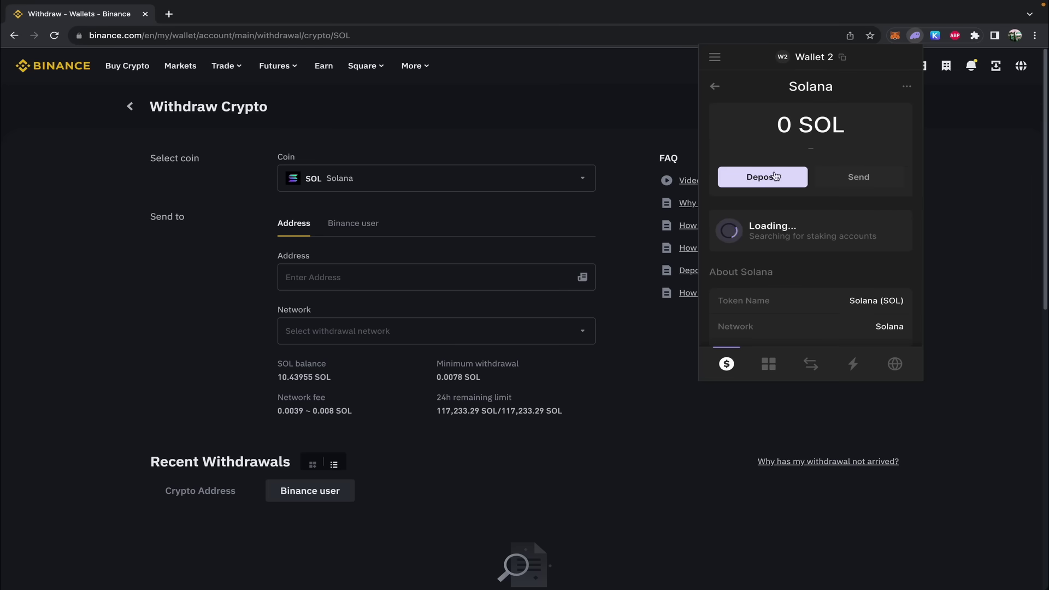
pyautogui.click(779, 174)
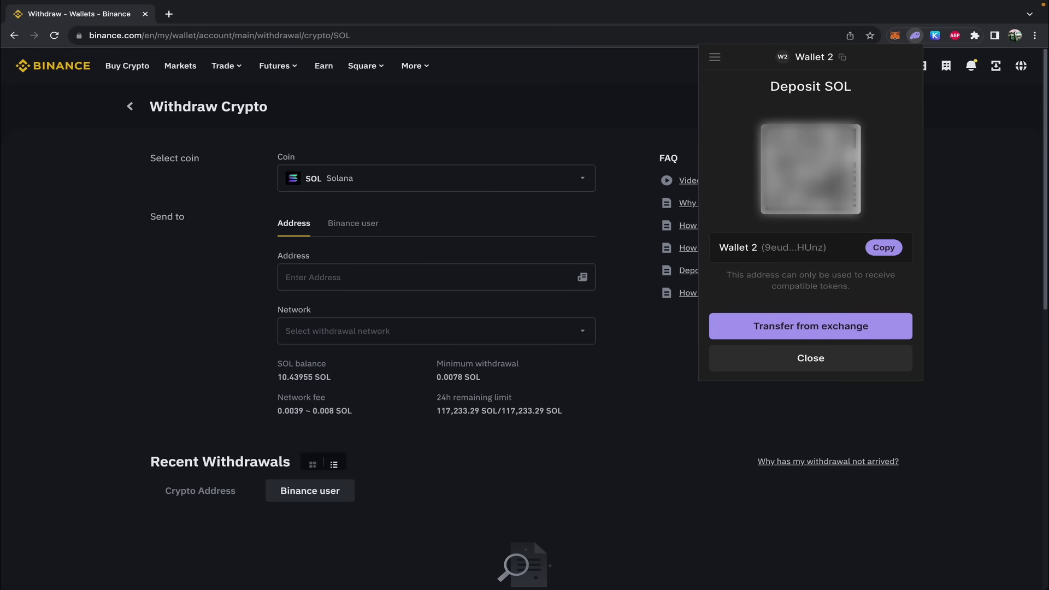
pyautogui.click(884, 249)
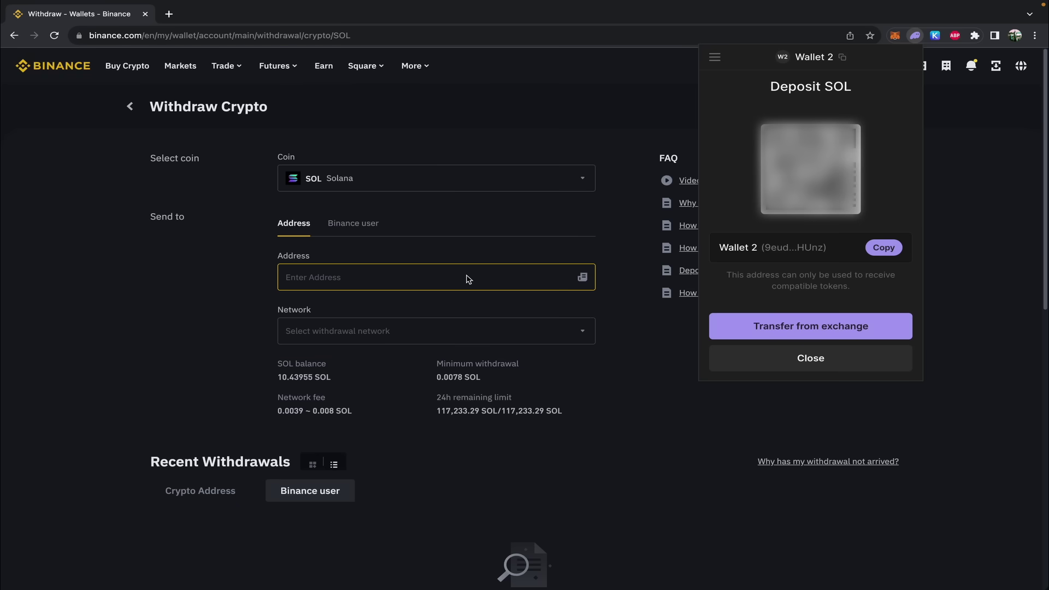
pyautogui.click(467, 279)
pyautogui.click(468, 280)
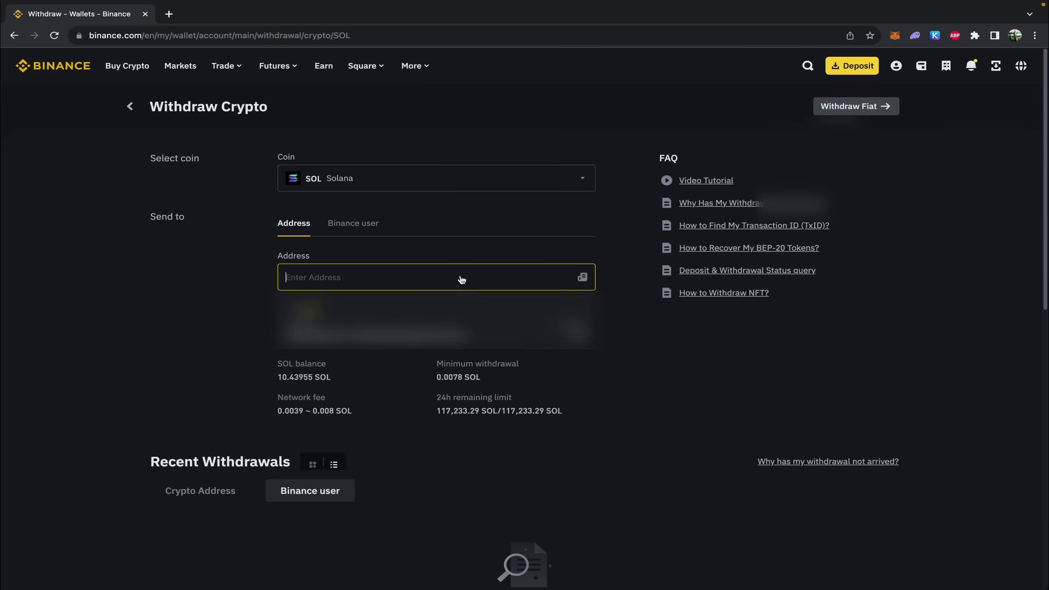
pyautogui.hotkey('ctrl', 'v')
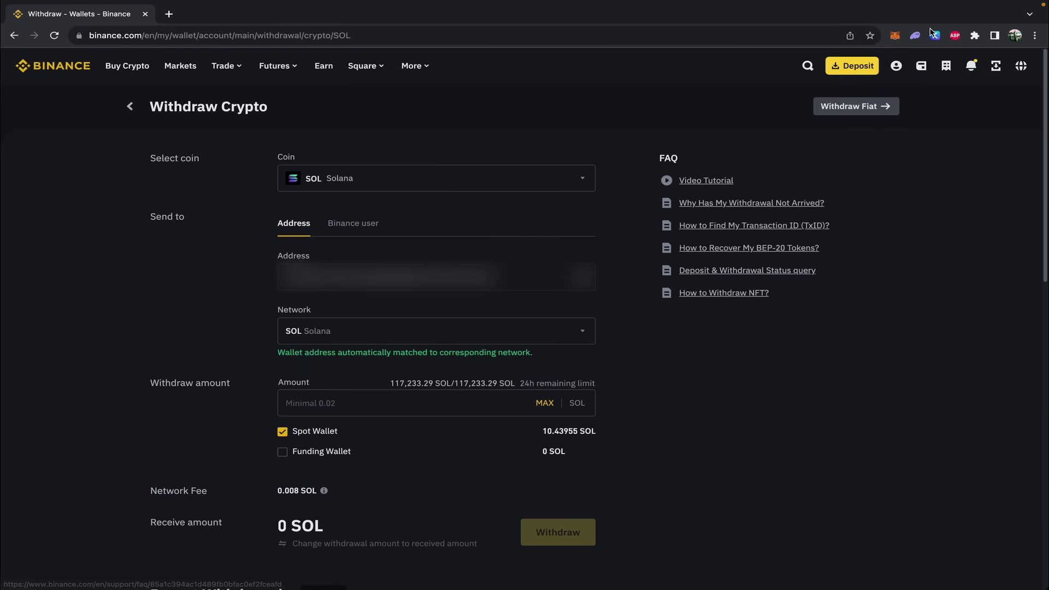
# Check the pasted address against Phantom's SOL deposit address and submit the Binance withdrawal for the maximum SOL amount
pyautogui.click(917, 36)
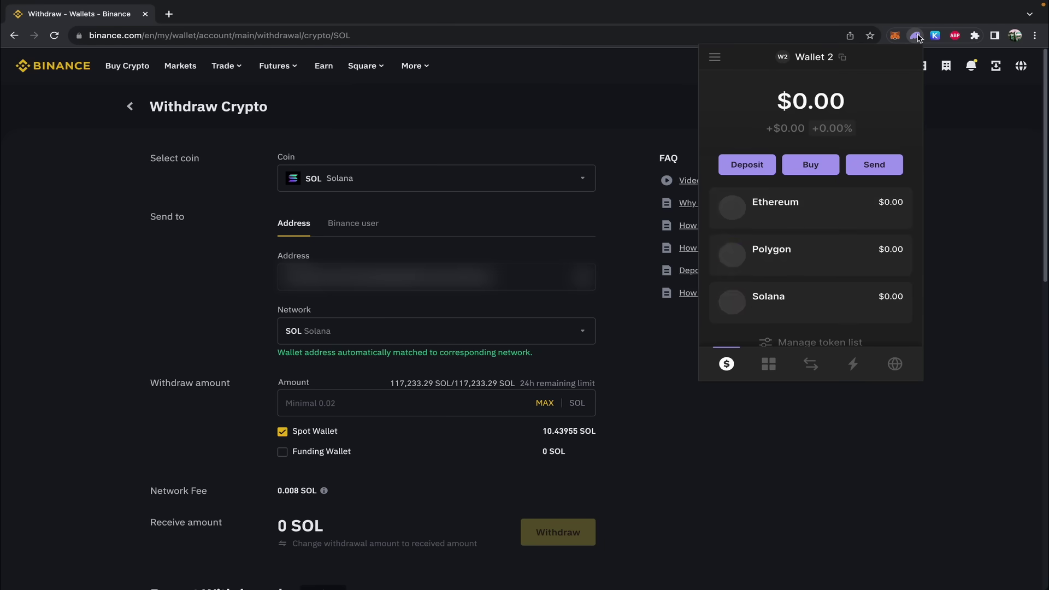
pyautogui.click(792, 296)
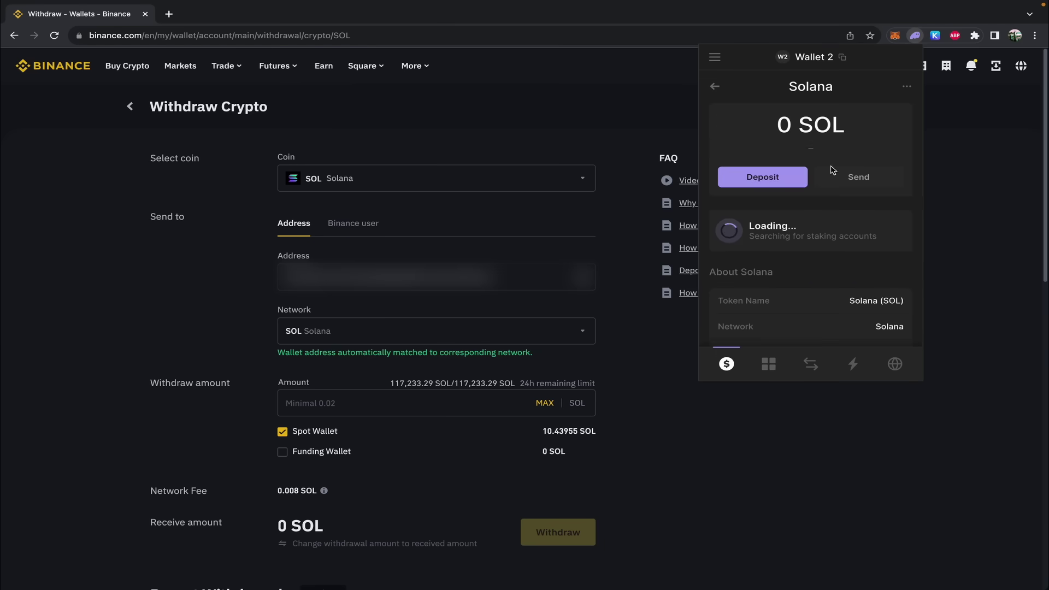
pyautogui.click(789, 175)
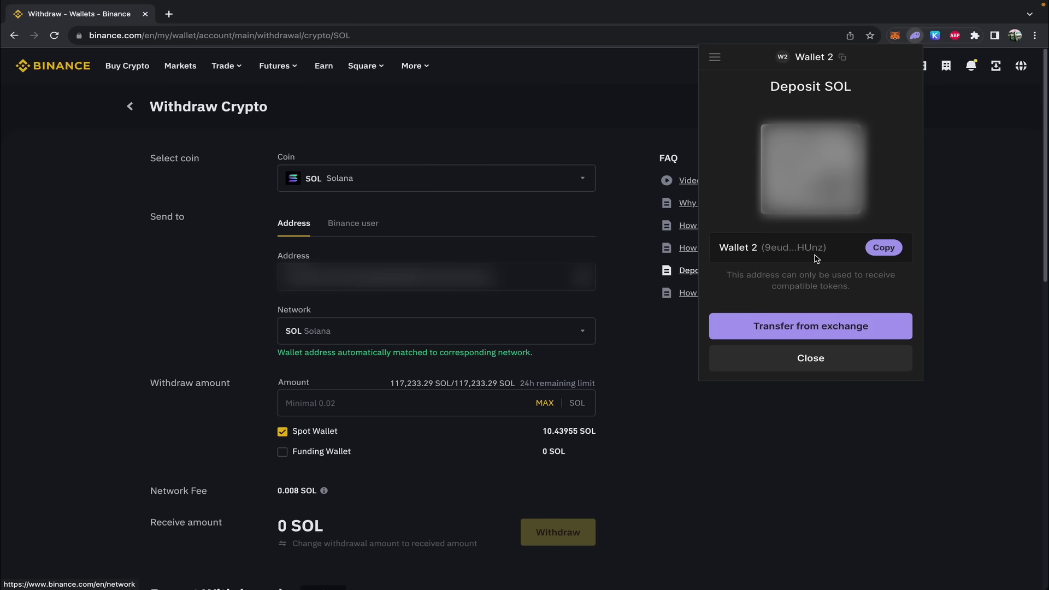
pyautogui.click(638, 383)
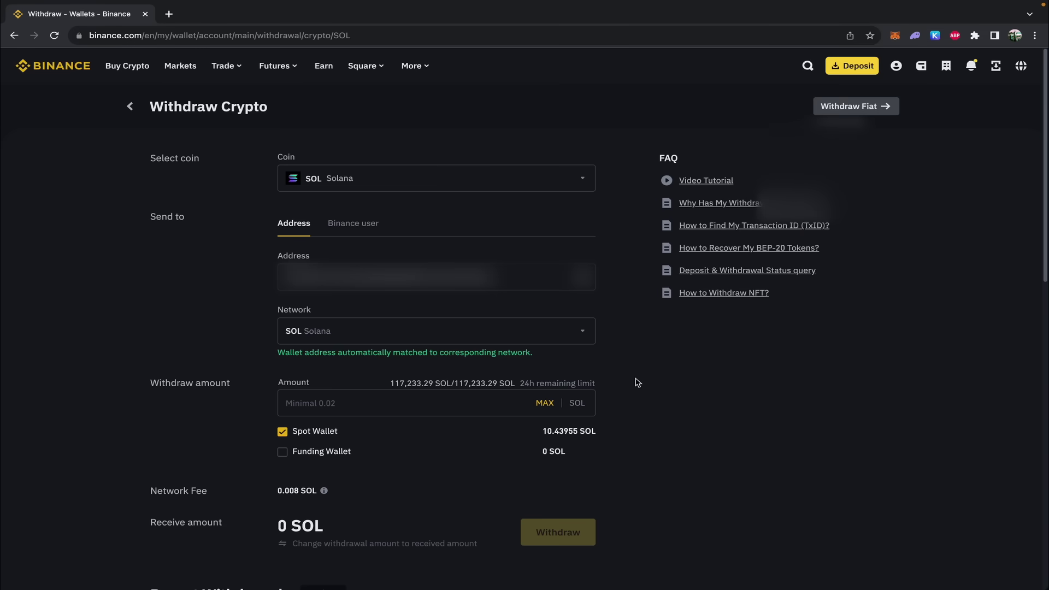
pyautogui.click(545, 404)
pyautogui.click(558, 533)
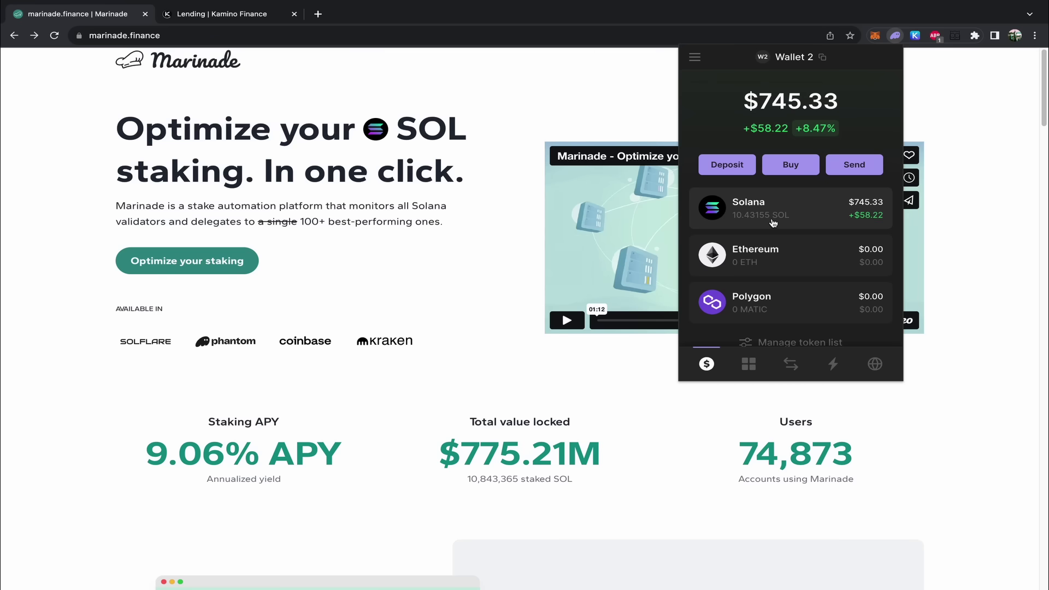
# Close the Phantom wallet and review Marinade's homepage, covering its staking yield, liquid staking and instant unstake sections
pyautogui.click(482, 267)
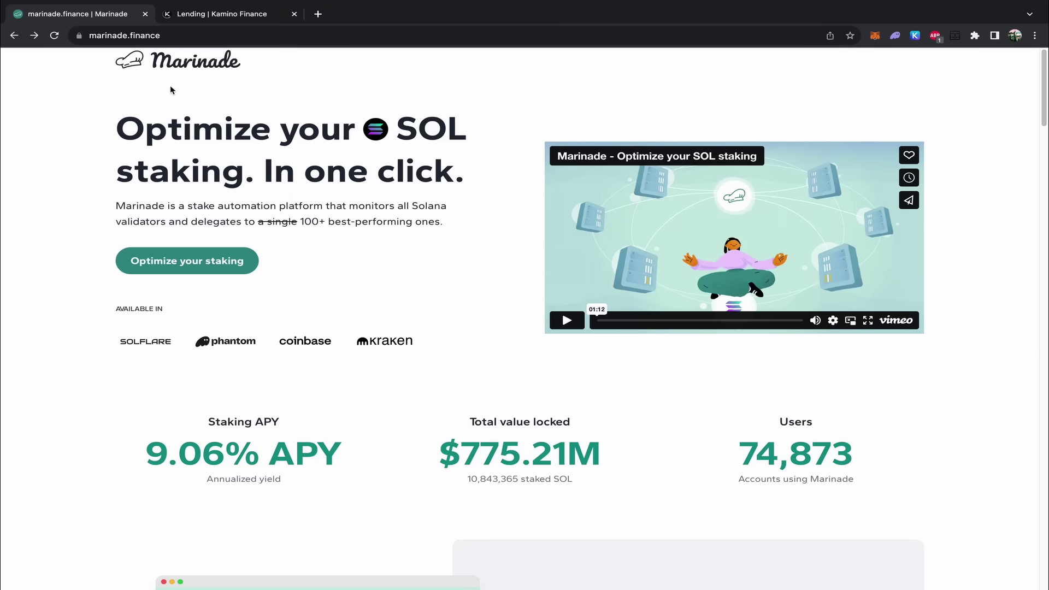
pyautogui.scroll(-1, 458, 234)
pyautogui.scroll(-6, 457, 235)
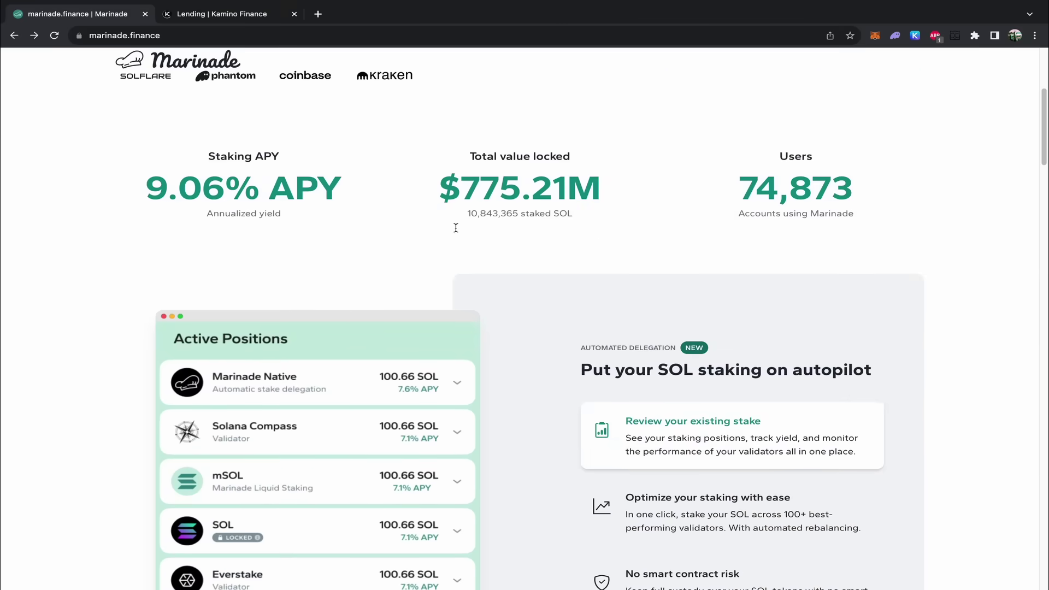
pyautogui.scroll(-10, 461, 235)
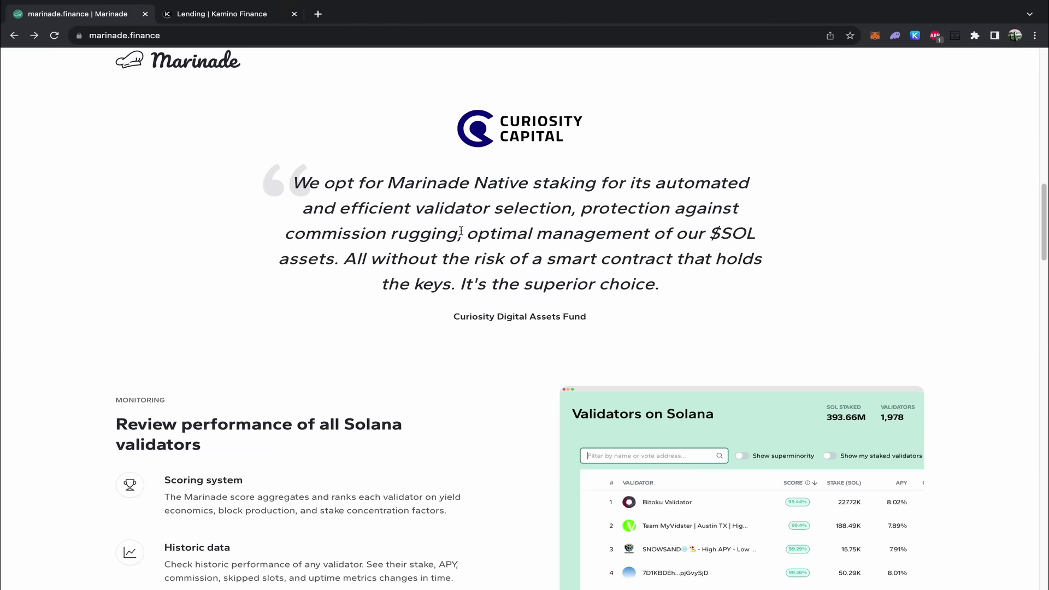
pyautogui.scroll(-8, 461, 232)
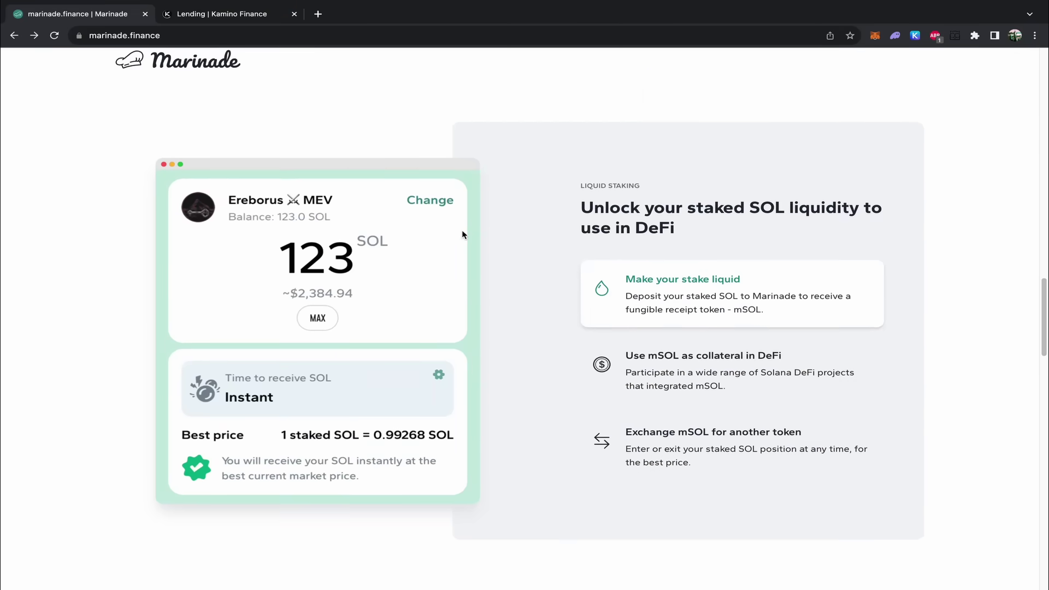
pyautogui.scroll(-6, 464, 235)
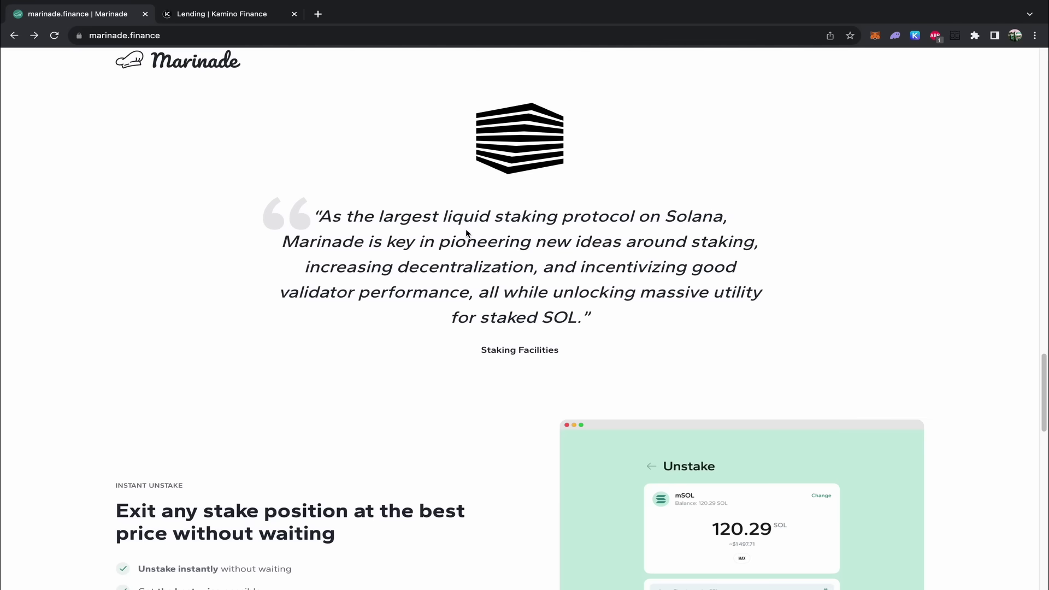
pyautogui.scroll(-1, 465, 229)
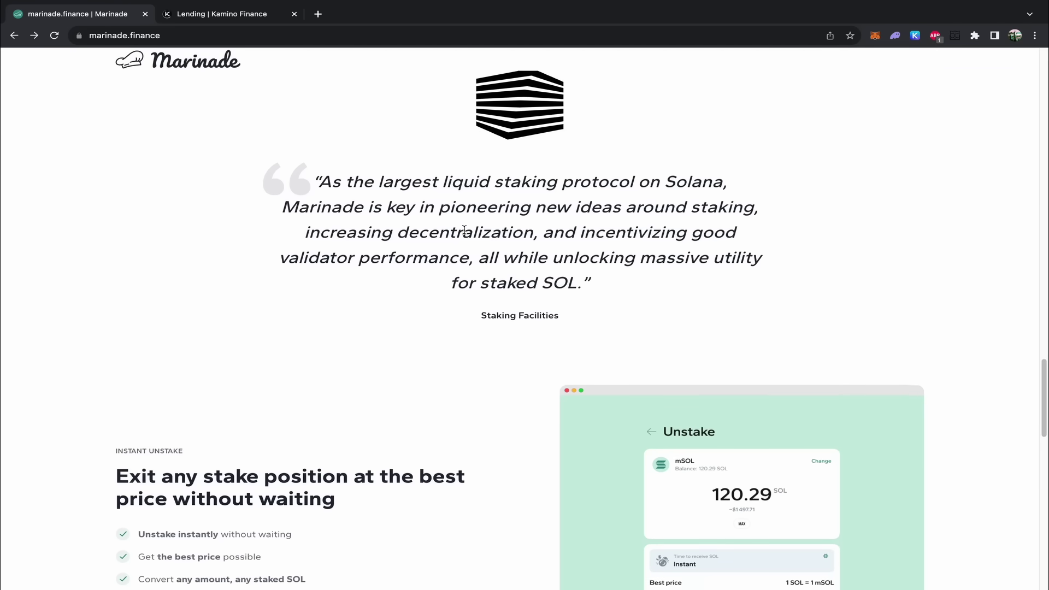
pyautogui.scroll(-2, 464, 230)
pyautogui.scroll(3, 463, 233)
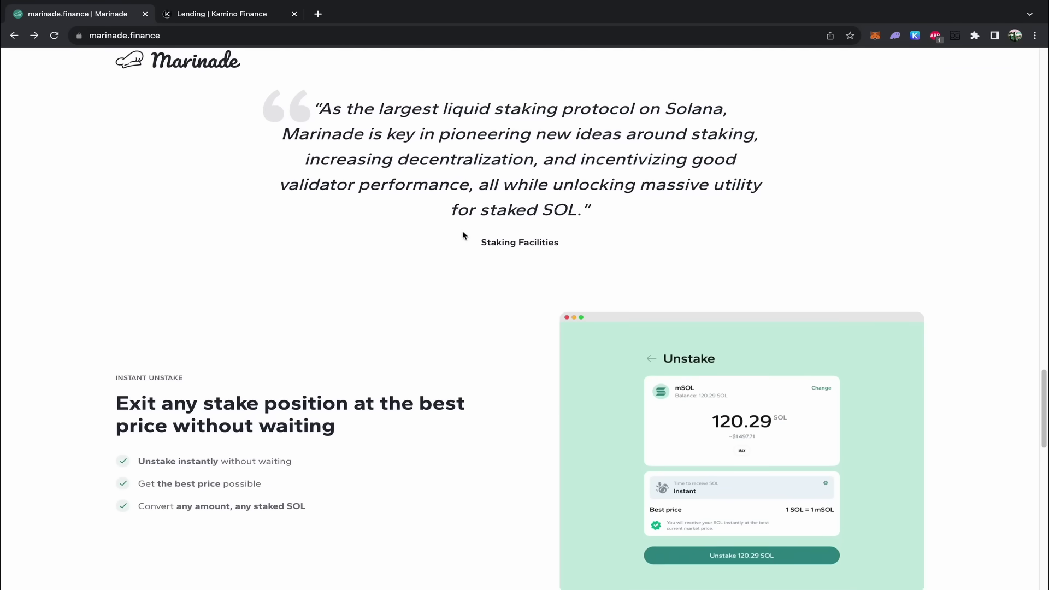
pyautogui.scroll(20, 468, 230)
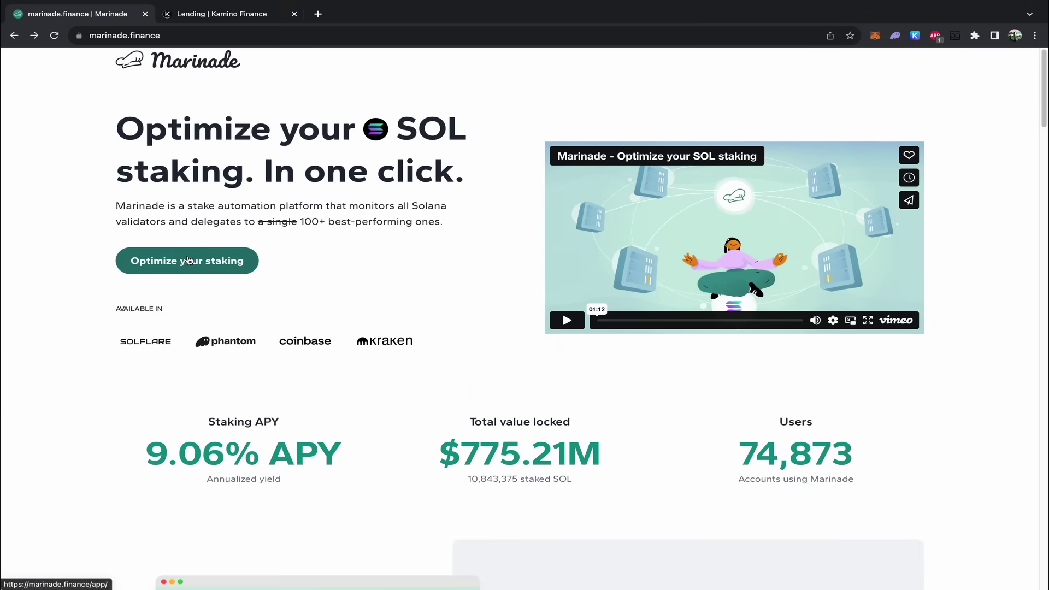
# Open the Marinade staking app and connect the Phantom wallet to it
pyautogui.click(190, 262)
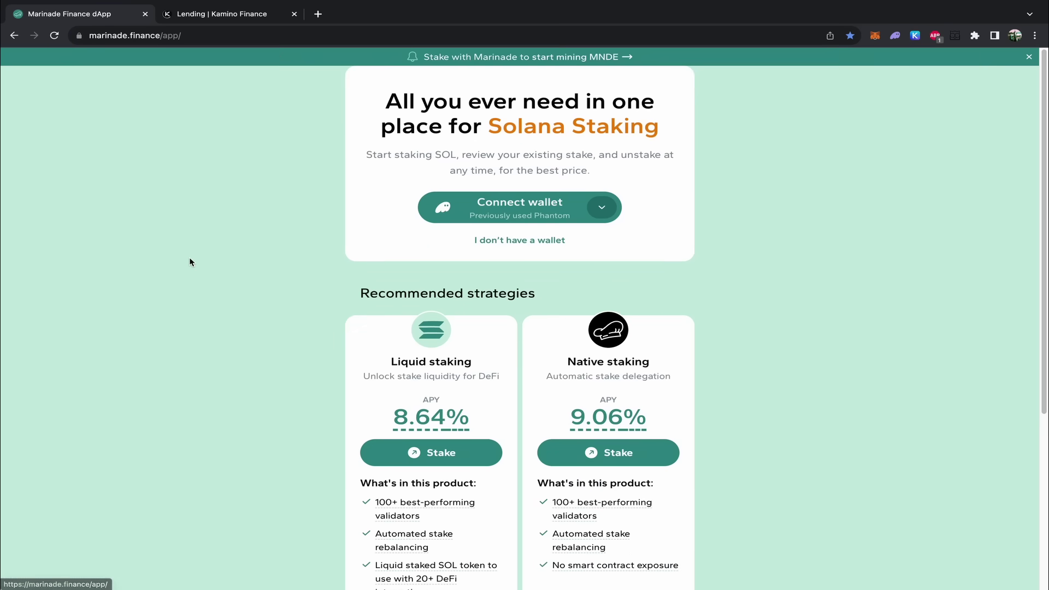
pyautogui.click(602, 209)
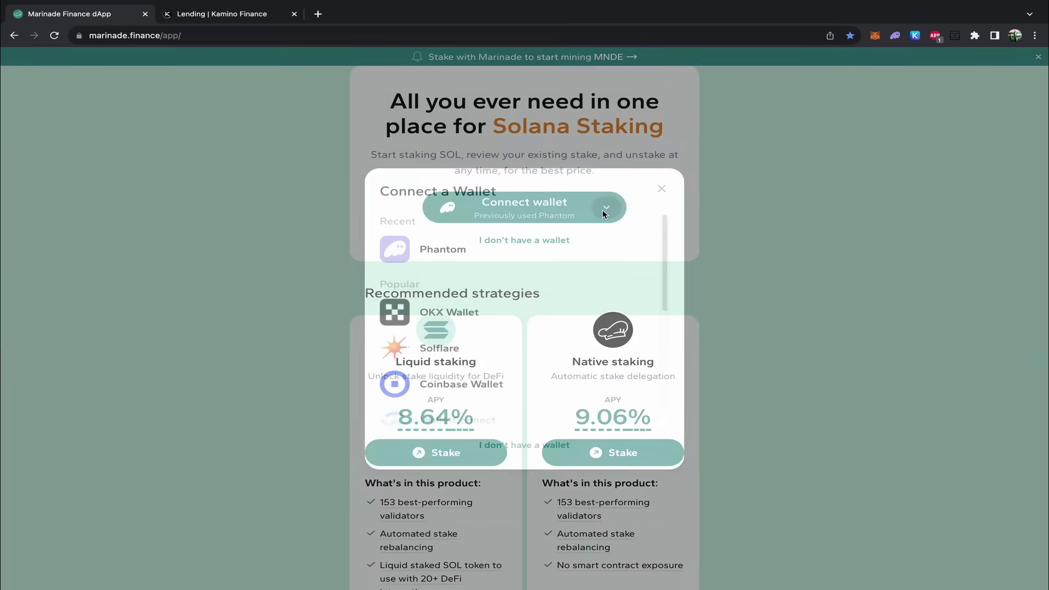
pyautogui.click(438, 256)
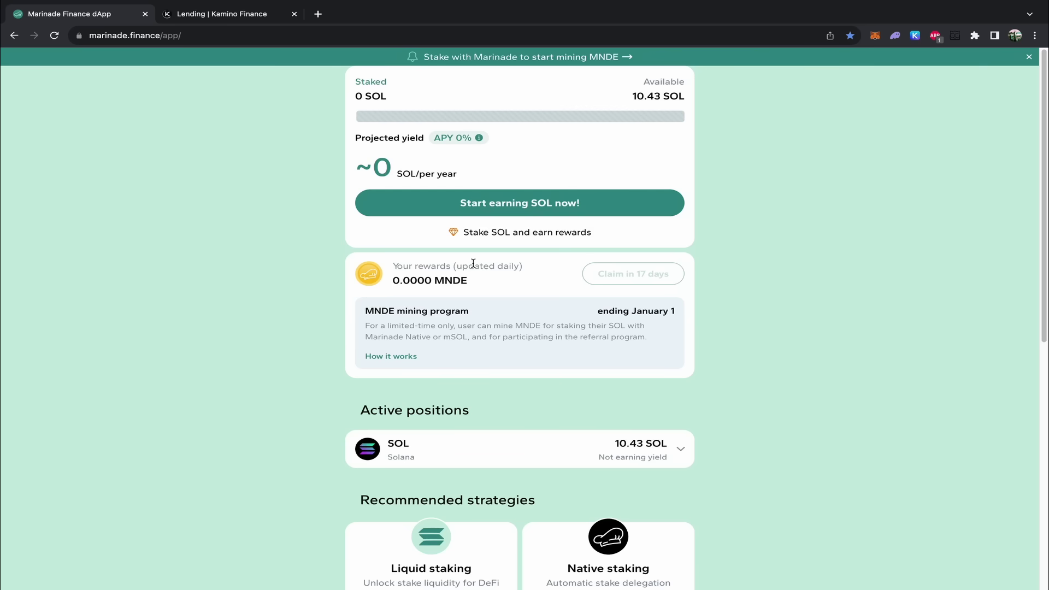
# Stake 10 SOL on Marinade with automated delegation and liquid staking, approve the transaction in Phantom, and close the staking summary
pyautogui.click(508, 209)
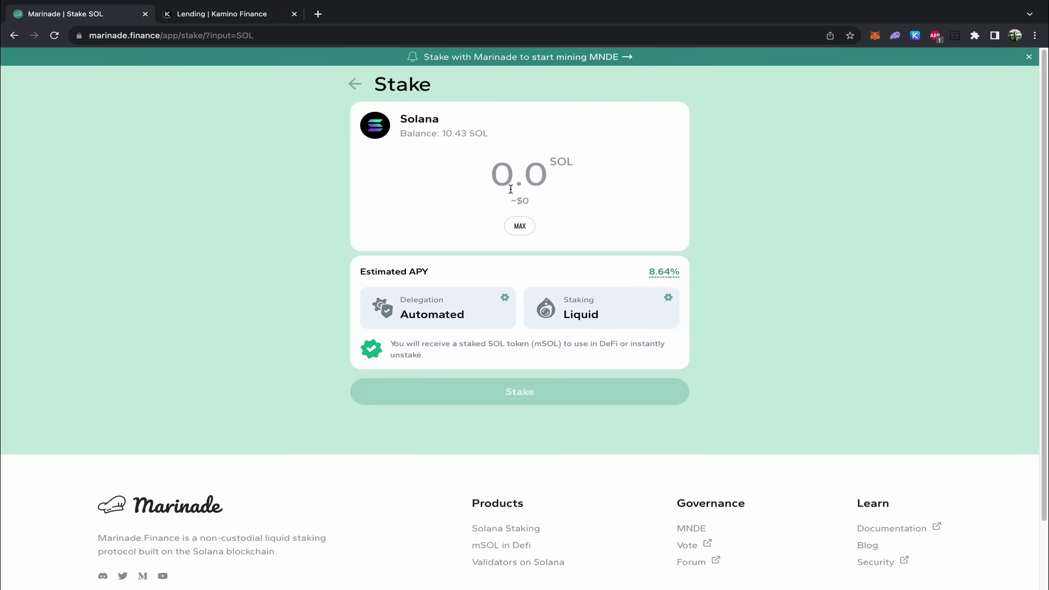
pyautogui.write('10')
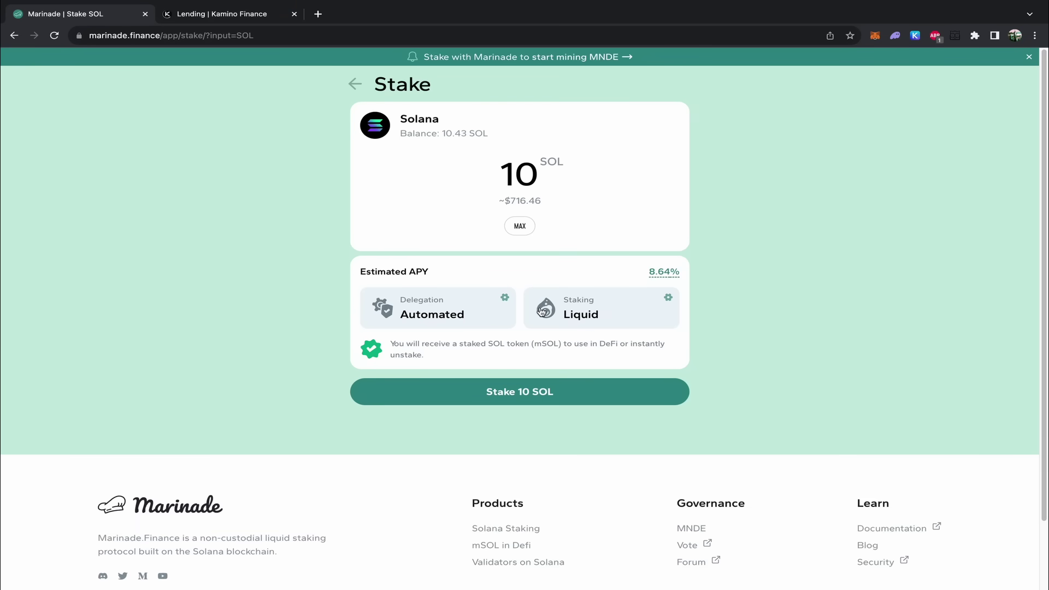
pyautogui.click(514, 404)
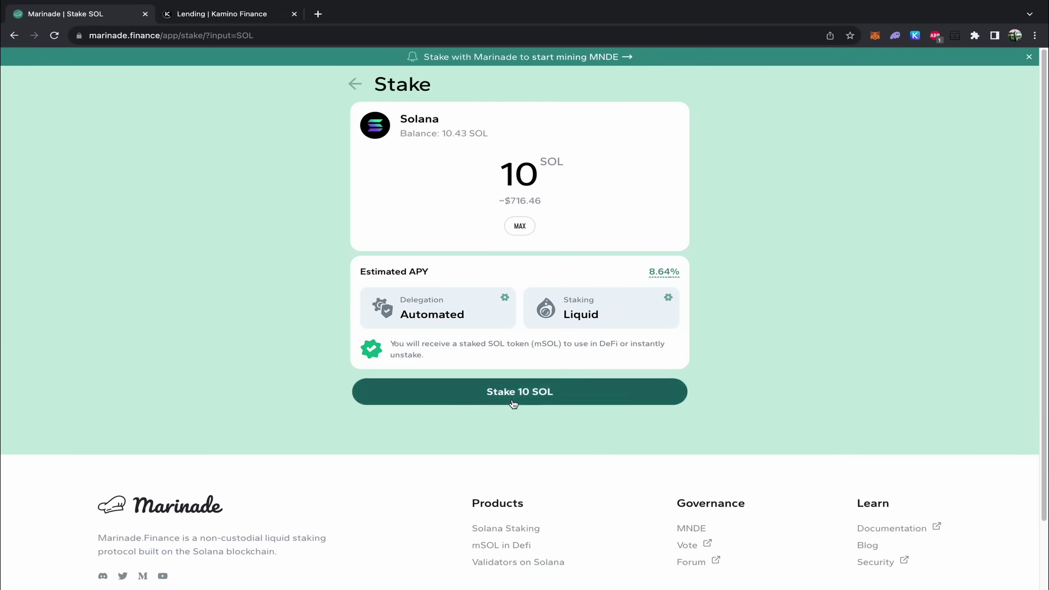
pyautogui.hotkey('ctrl', 'Right')
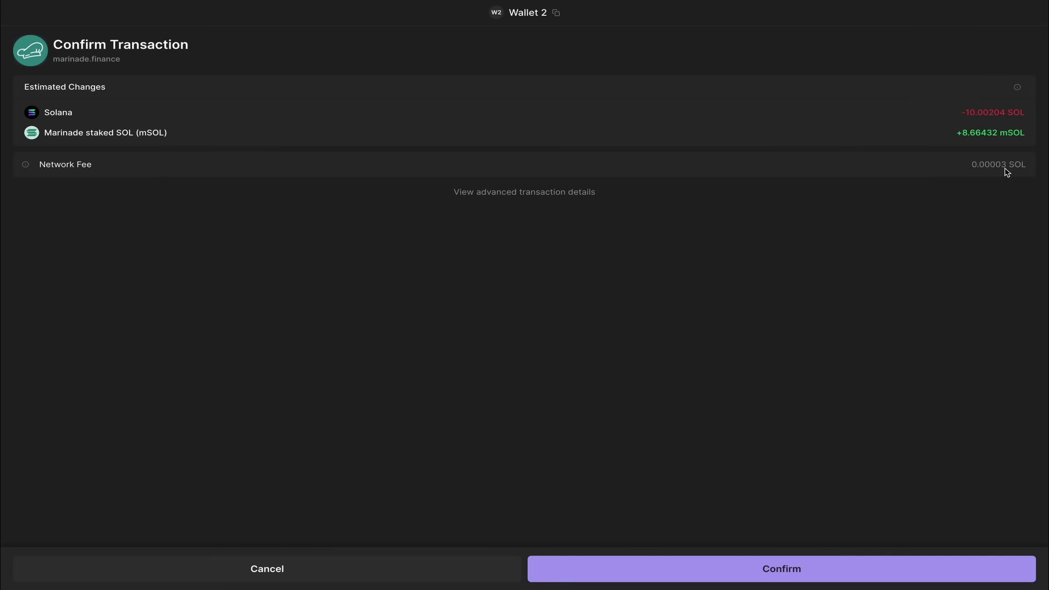
pyautogui.click(732, 575)
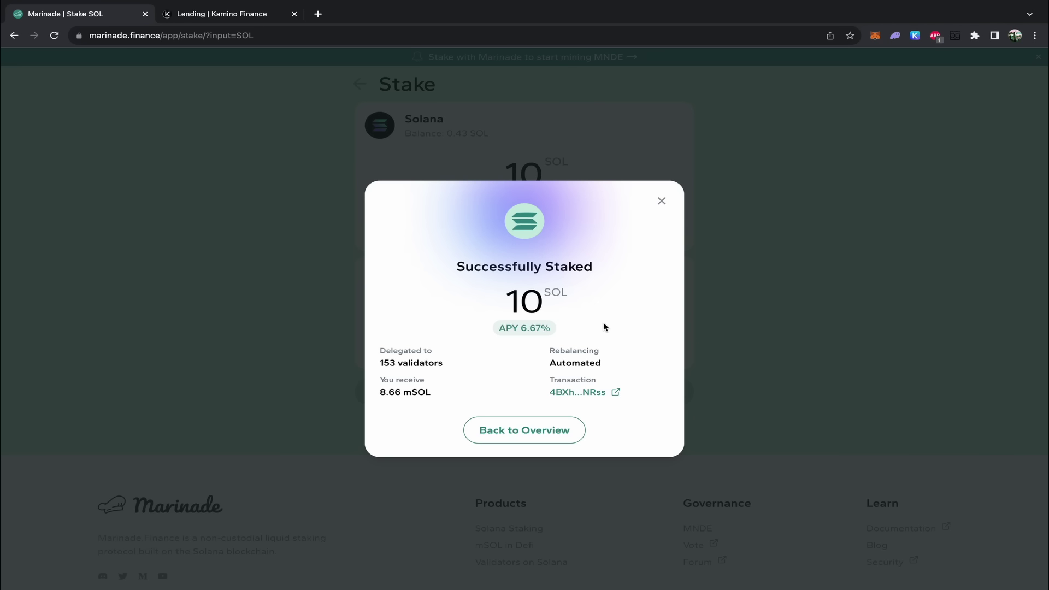
pyautogui.click(661, 201)
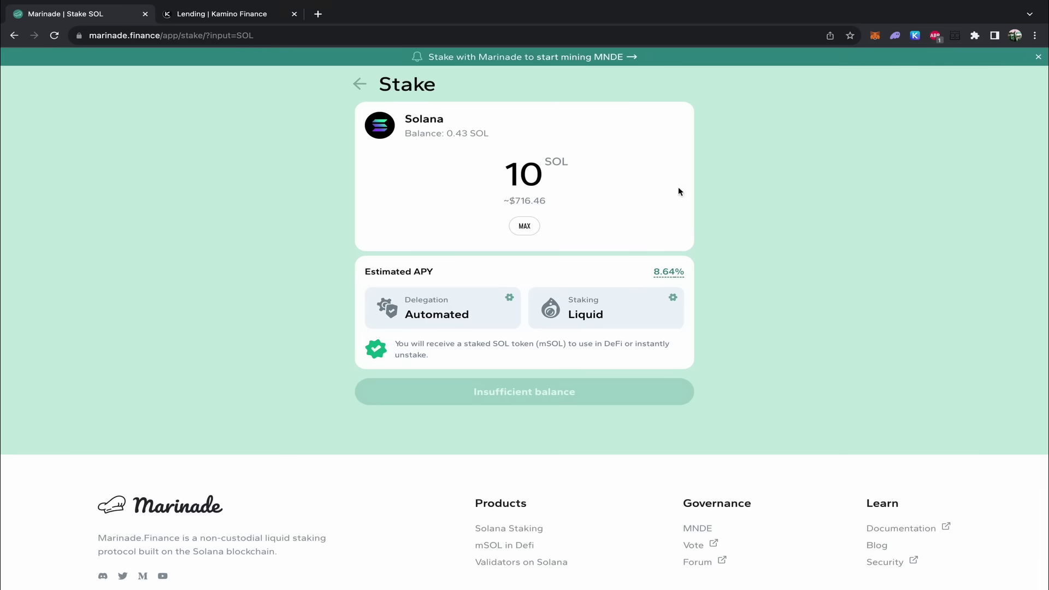
# Check the Phantom wallet, and review the MNDE rewards and mining program end date on Marinade's overview page
pyautogui.click(895, 36)
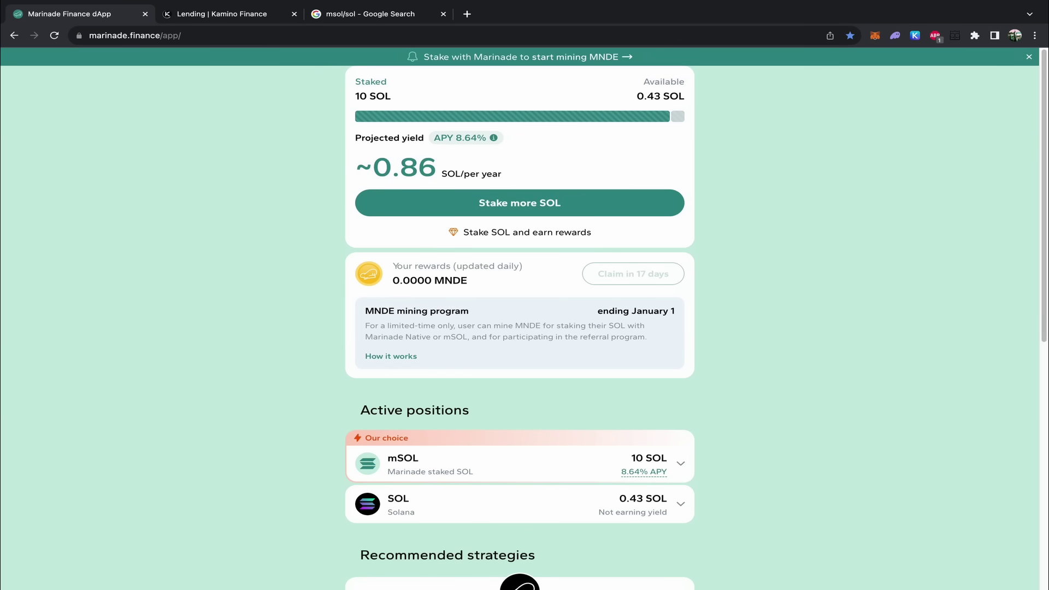
pyautogui.moveTo(438, 280); pyautogui.dragTo(480, 288)
pyautogui.moveTo(599, 310); pyautogui.dragTo(680, 323)
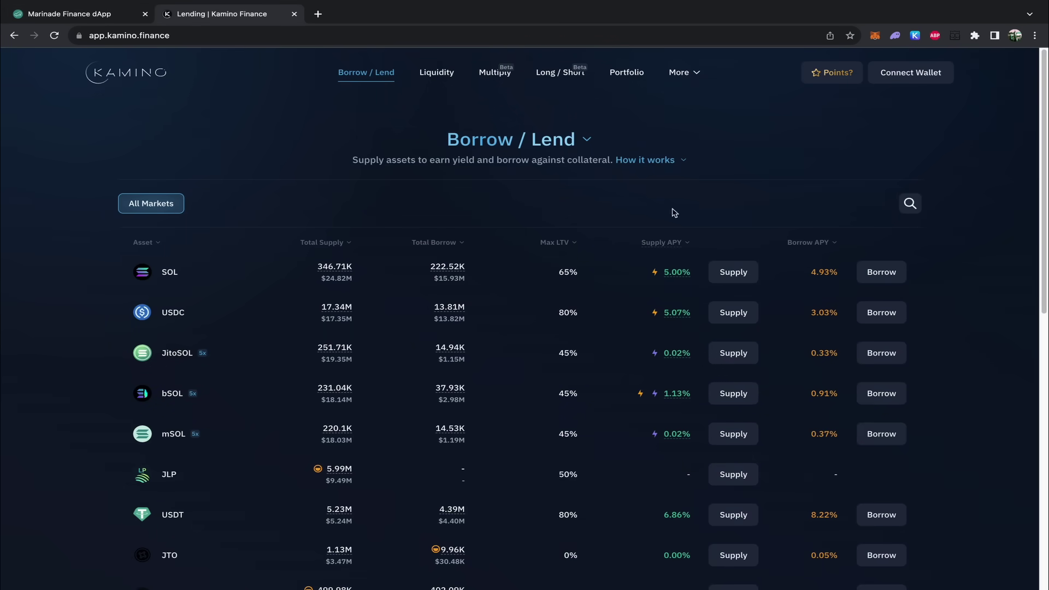
# Connect the Phantom wallet to Kamino Finance and look over its Borrow / Lend page
pyautogui.click(918, 76)
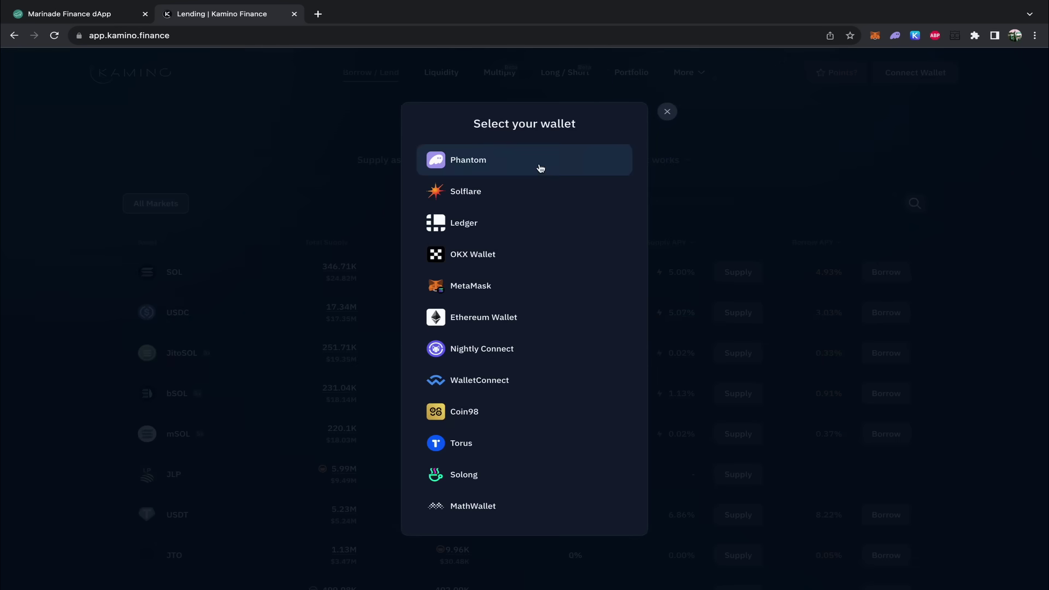
pyautogui.click(540, 168)
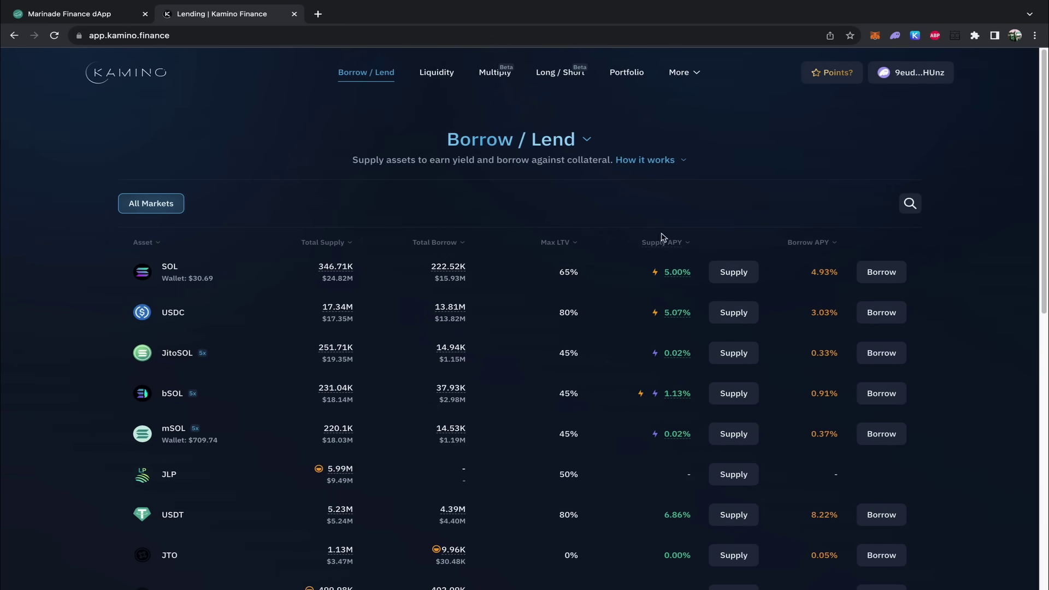
pyautogui.scroll(-1, 664, 234)
pyautogui.scroll(1, 634, 229)
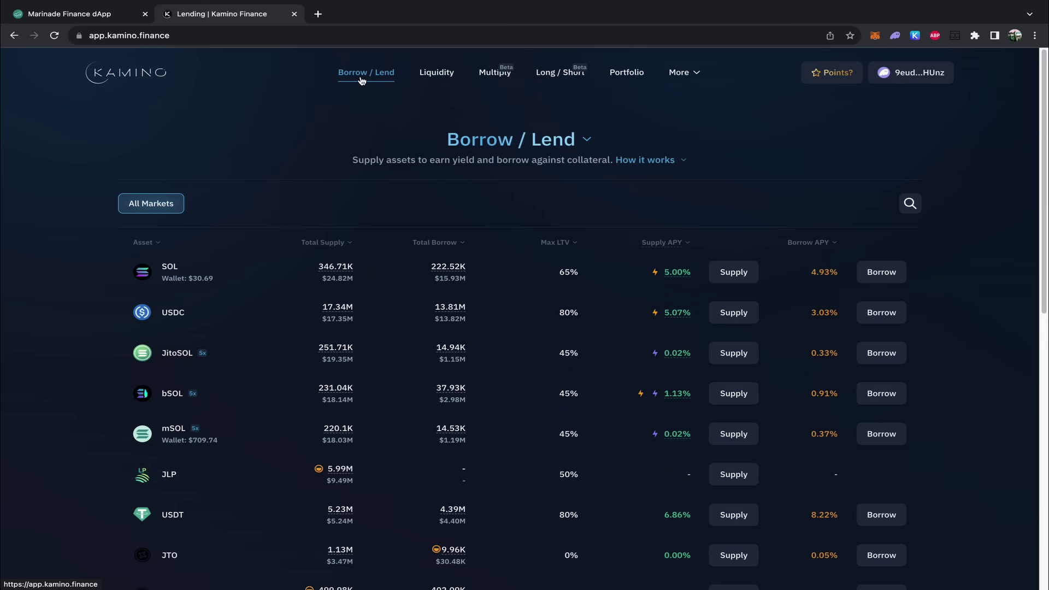
# Supply the maximum 8.664322036 mSOL to Kamino's lending market and approve the deposit in Phantom
pyautogui.scroll(-1, 661, 236)
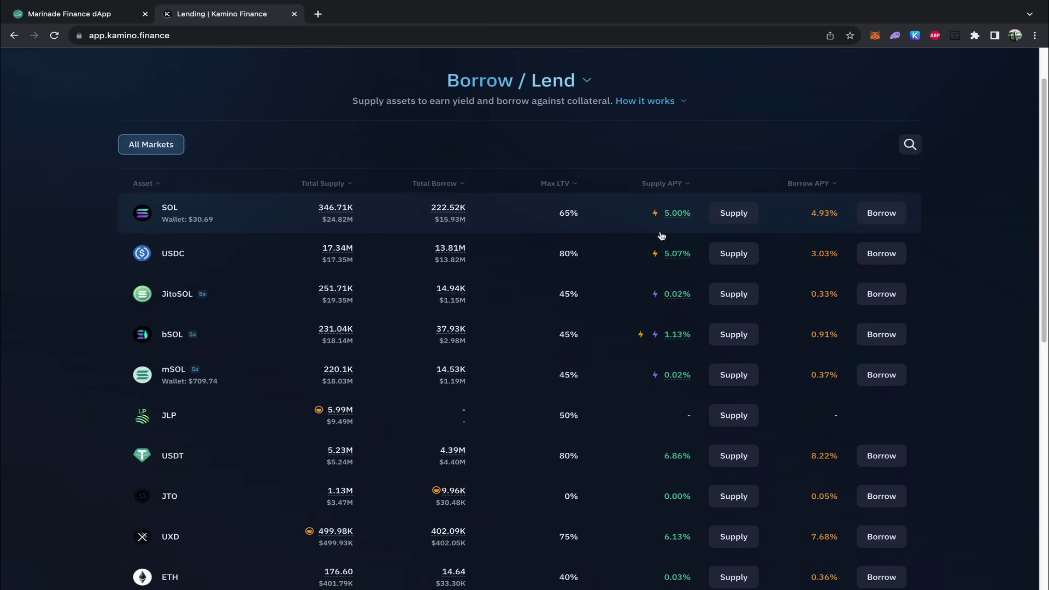
pyautogui.scroll(-1, 659, 235)
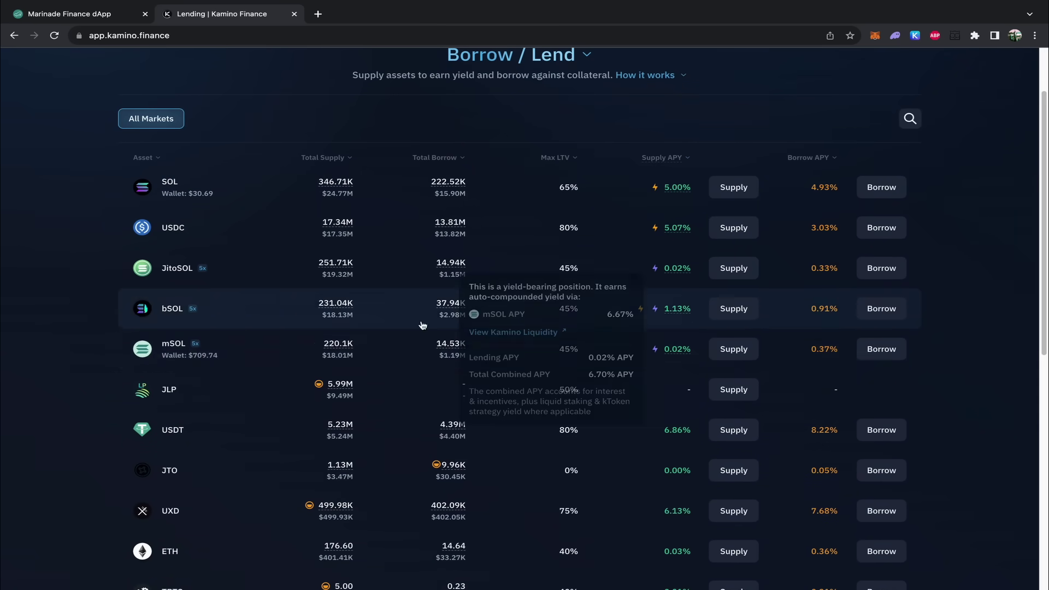
pyautogui.click(738, 357)
pyautogui.click(611, 332)
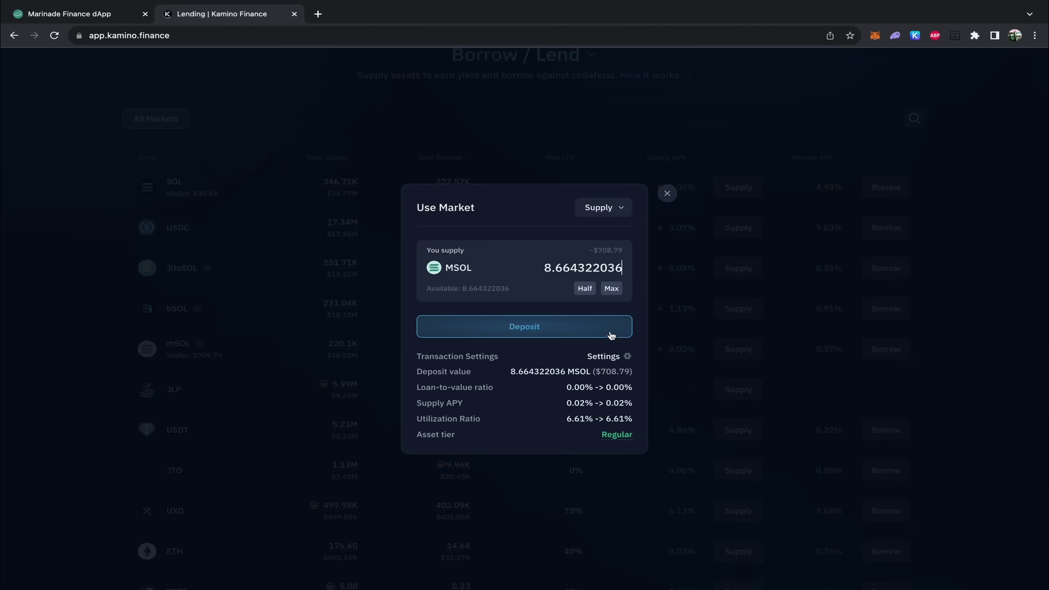
pyautogui.click(541, 332)
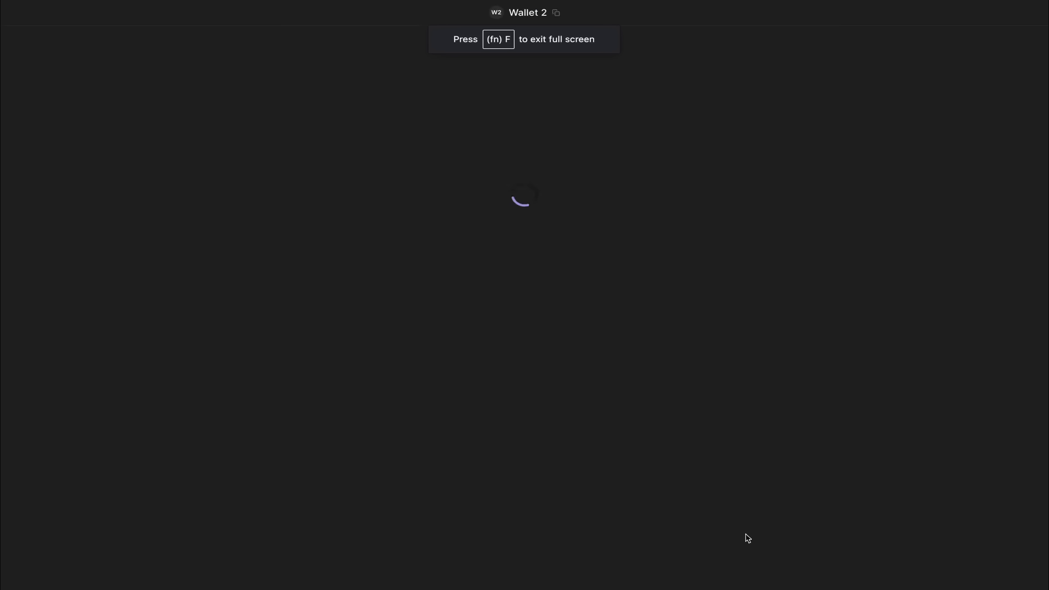
pyautogui.click(725, 570)
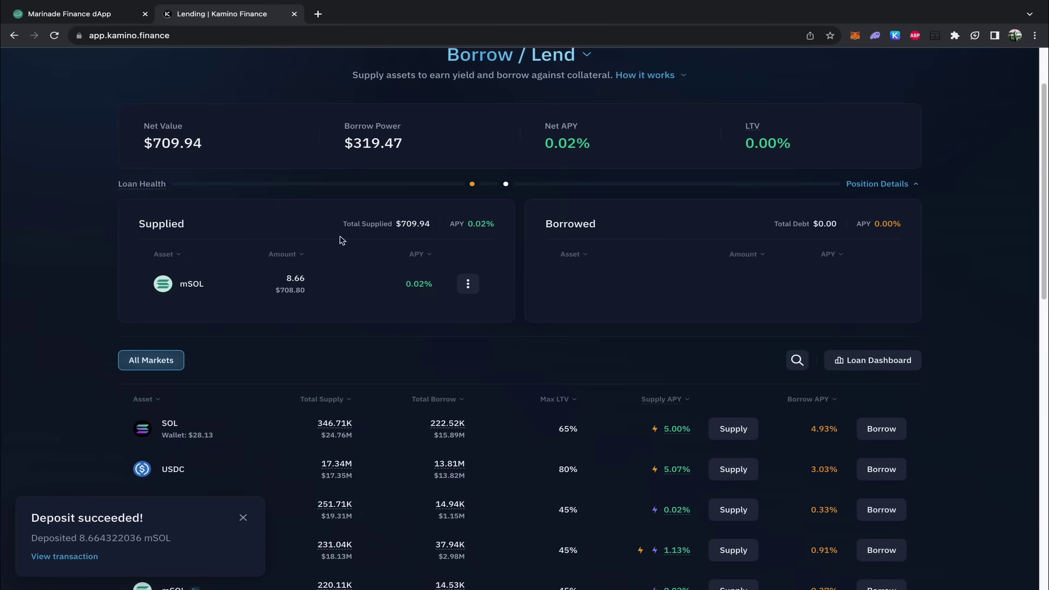
# Review the supplied mSOL position and the lending markets, dismissing the deposit notification
pyautogui.moveTo(407, 287); pyautogui.dragTo(447, 293)
pyautogui.click(443, 303)
pyautogui.click(241, 520)
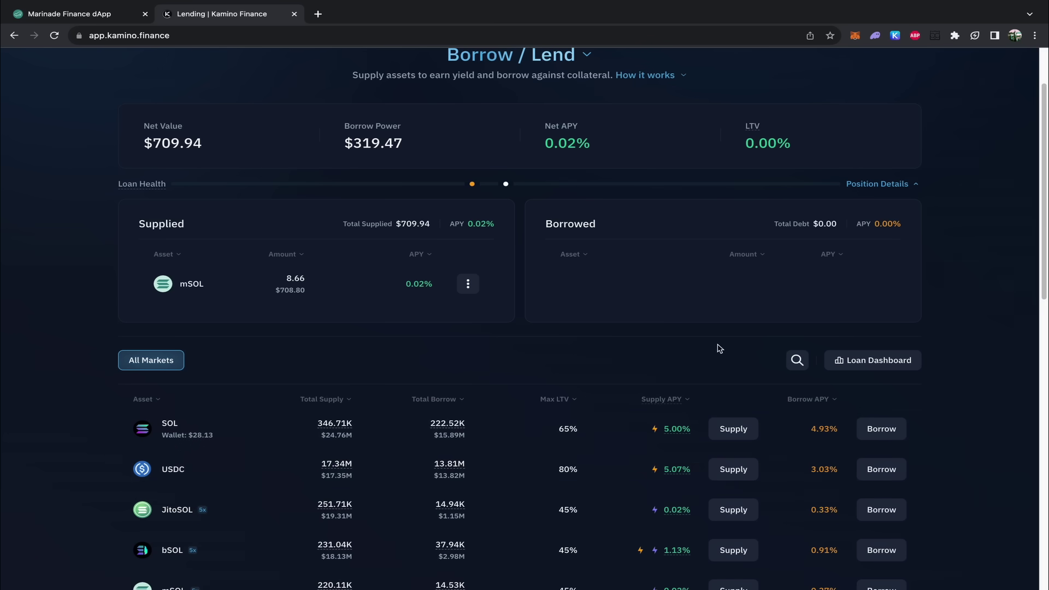
pyautogui.scroll(-1, 715, 352)
pyautogui.scroll(-2, 717, 353)
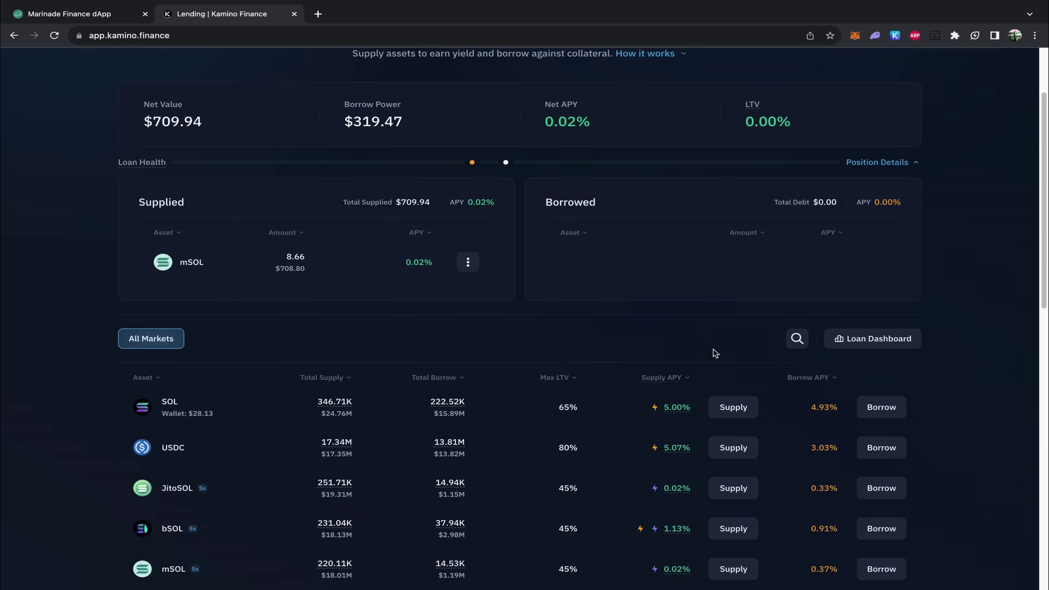
pyautogui.scroll(-1, 711, 353)
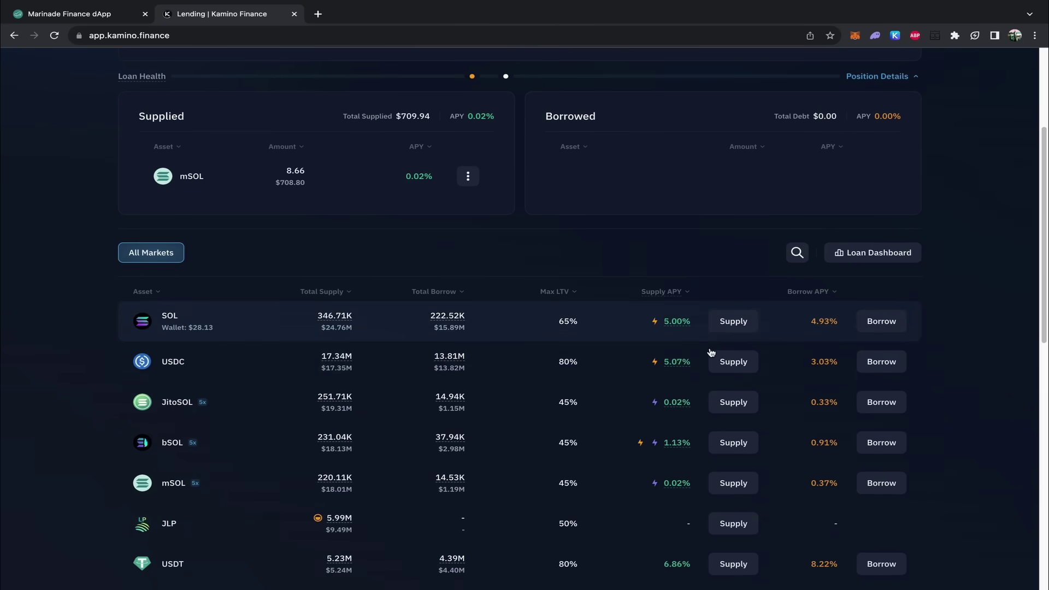
pyautogui.scroll(4, 700, 353)
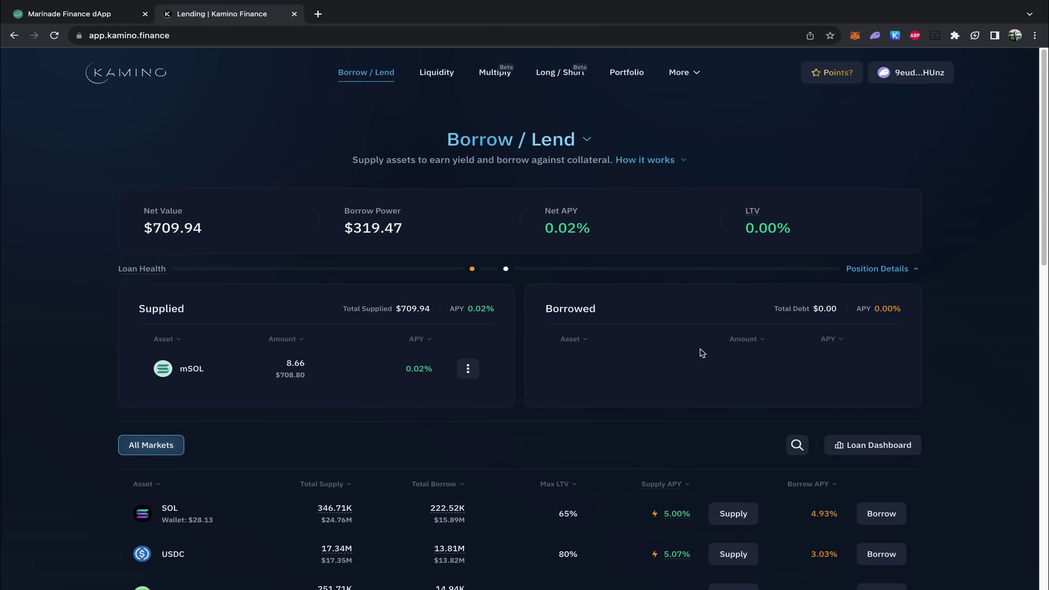
# Expand the explanation of how Kamino's borrowing and lending works, read it, and collapse it again
pyautogui.scroll(-1, 702, 353)
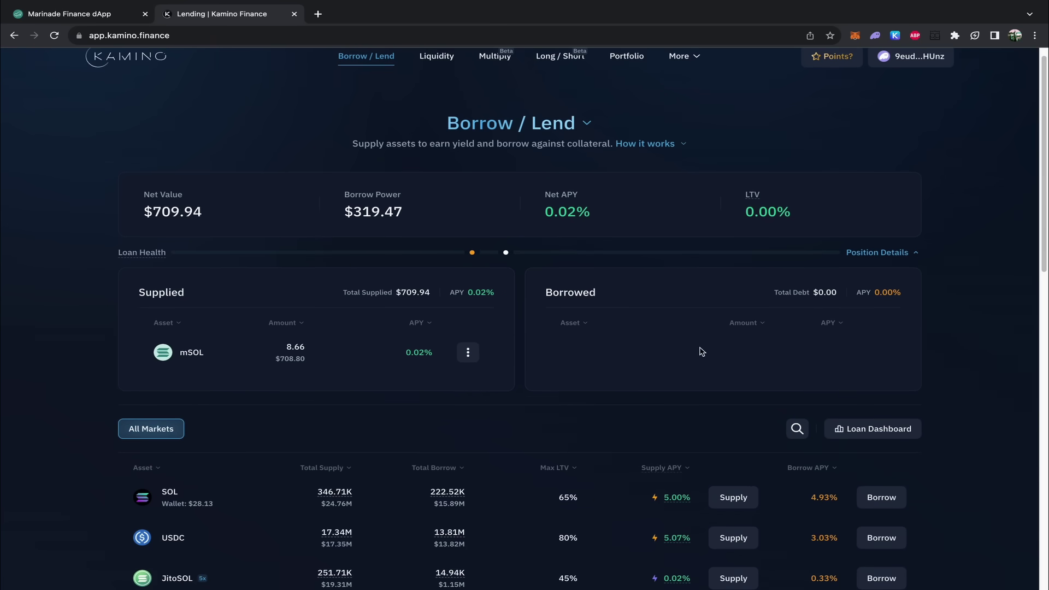
pyautogui.click(662, 139)
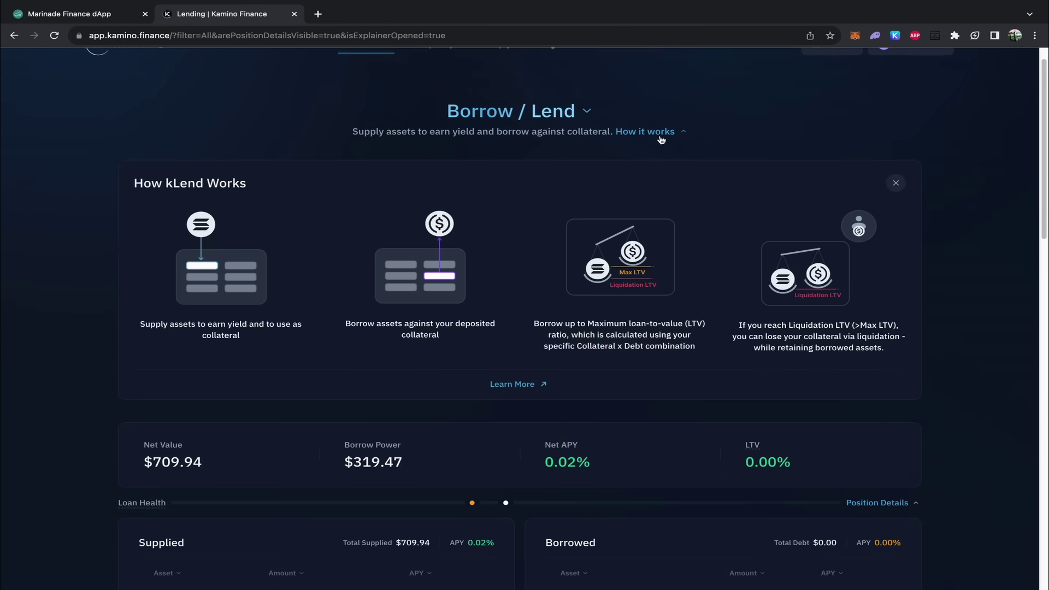
pyautogui.click(662, 140)
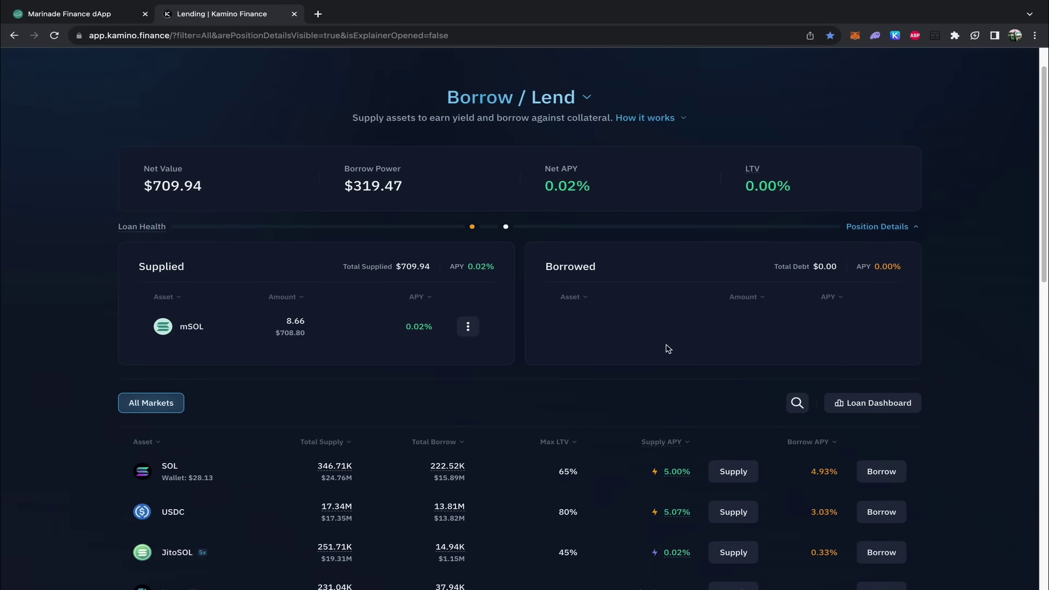
# Borrow the maximum 3.218840018 bSOL against the supplied mSOL and approve the transaction in Phantom
pyautogui.scroll(-3, 668, 349)
pyautogui.scroll(-1, 668, 348)
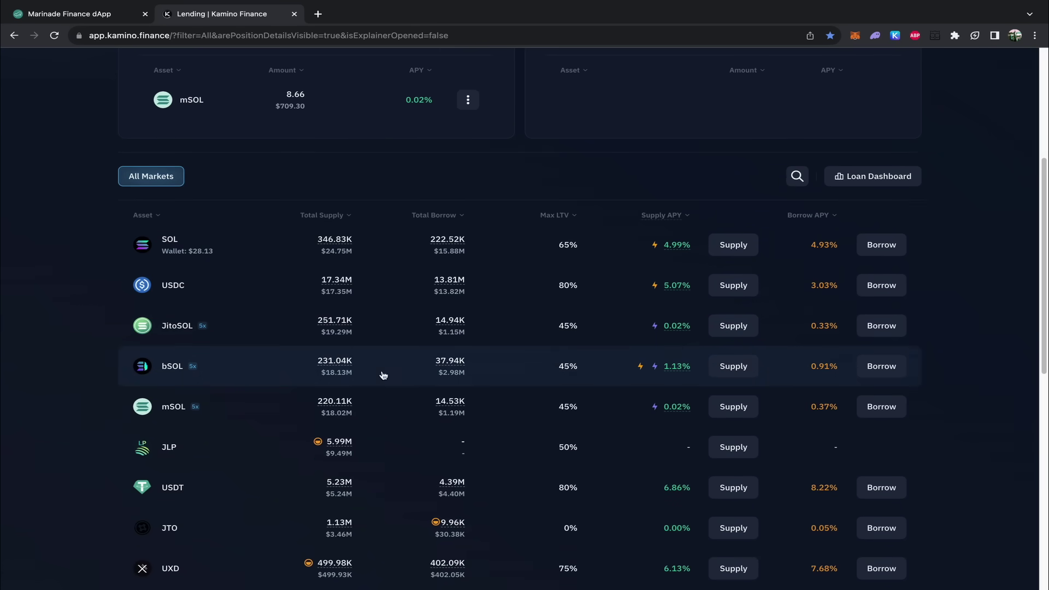
pyautogui.click(881, 367)
pyautogui.click(612, 327)
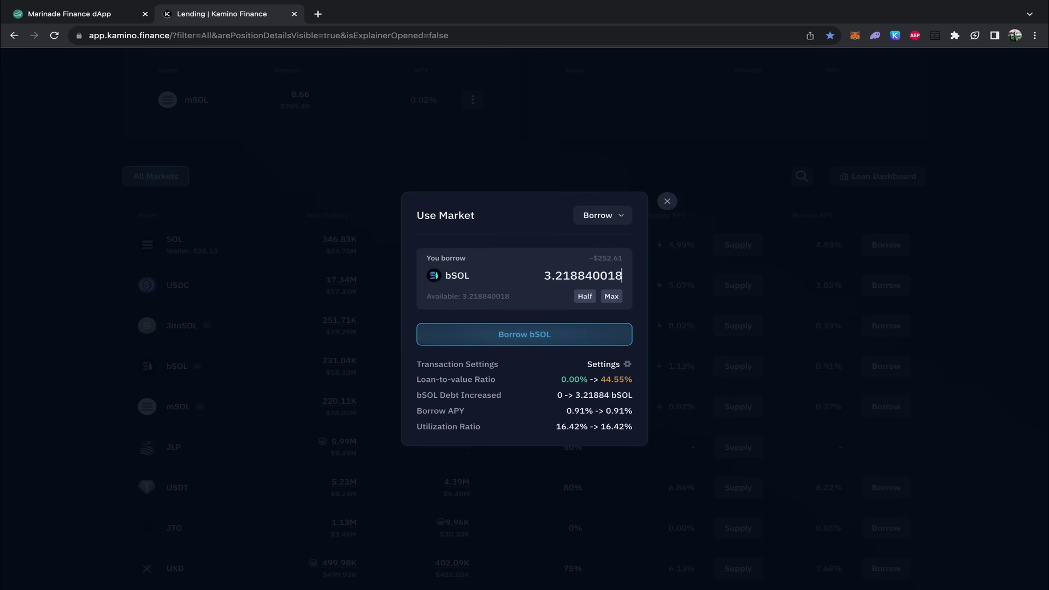
pyautogui.click(518, 344)
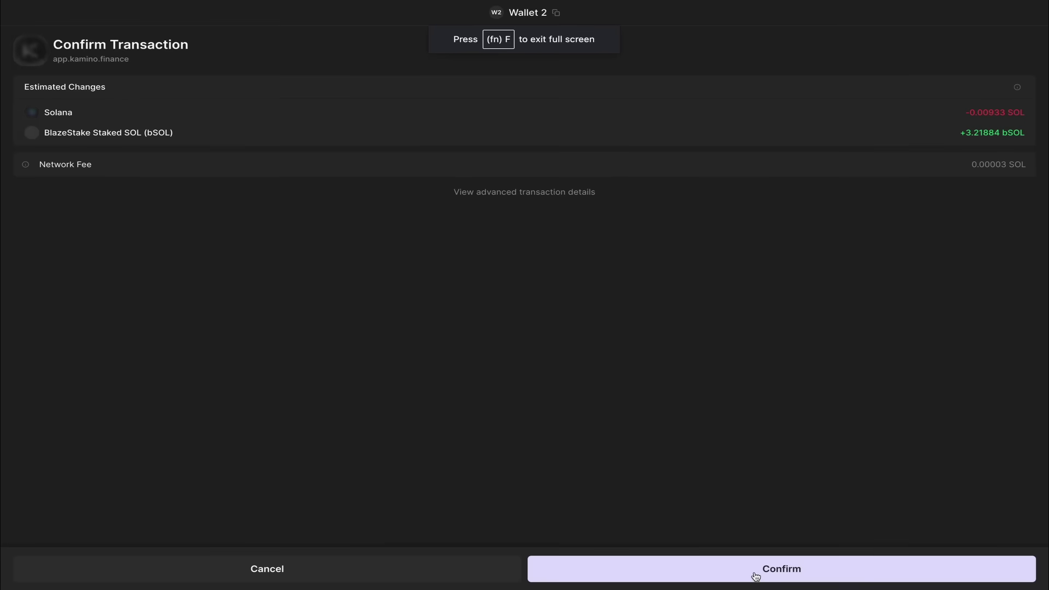
pyautogui.click(756, 570)
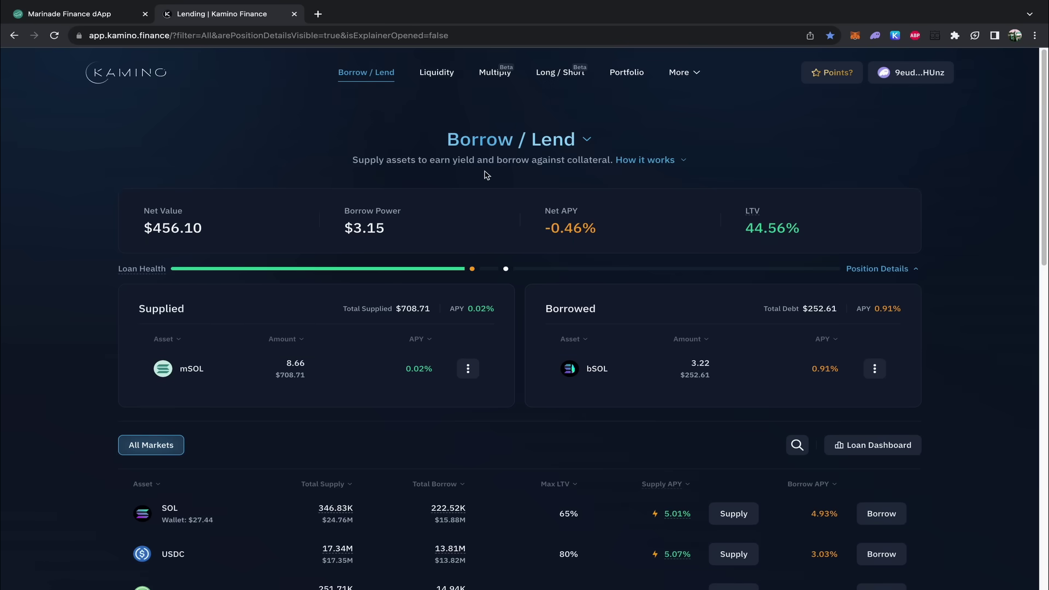
# Open Kamino's bSOL-SOL liquidity vault and choose bSOL as the single asset for the deposit
pyautogui.click(436, 73)
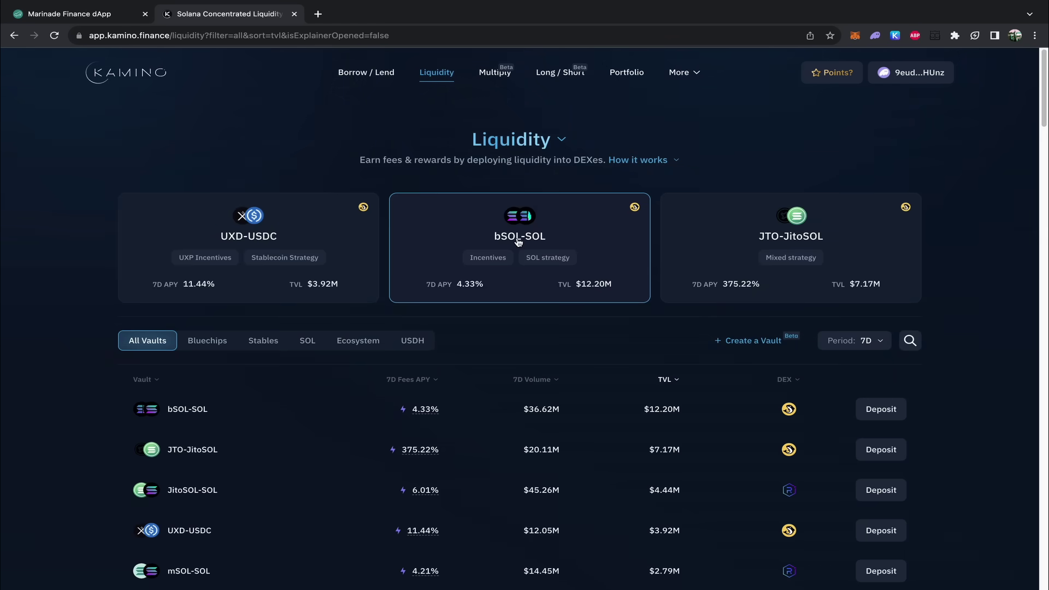
pyautogui.click(518, 242)
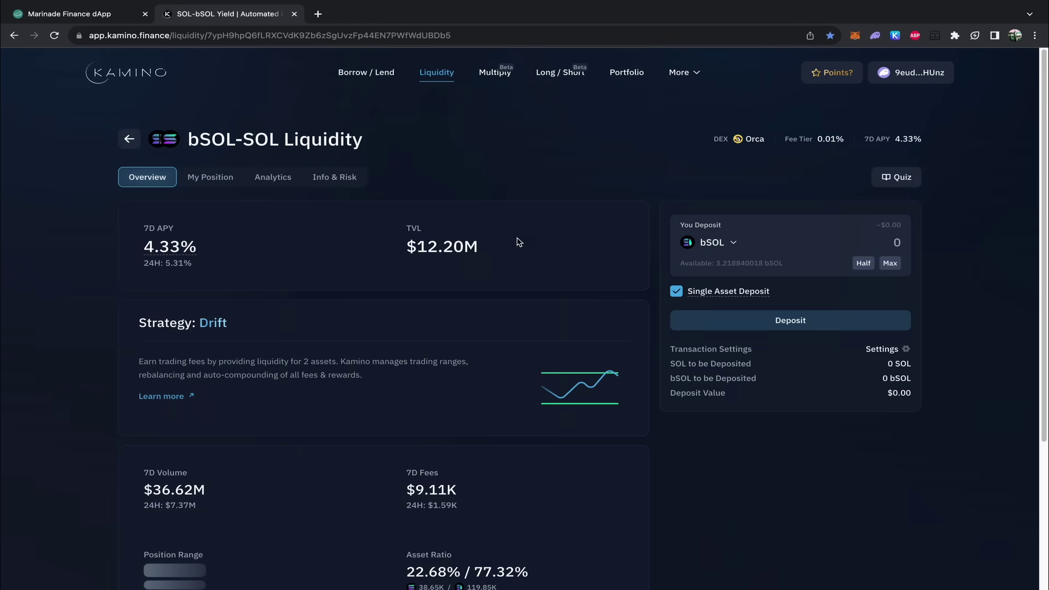
pyautogui.click(733, 244)
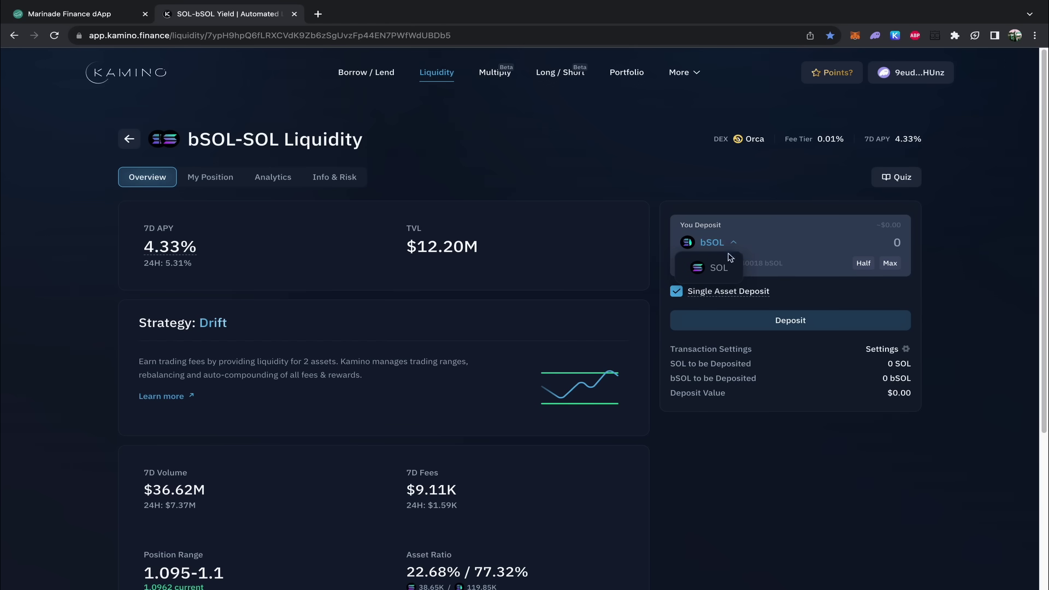
pyautogui.click(729, 267)
pyautogui.click(727, 244)
pyautogui.click(726, 266)
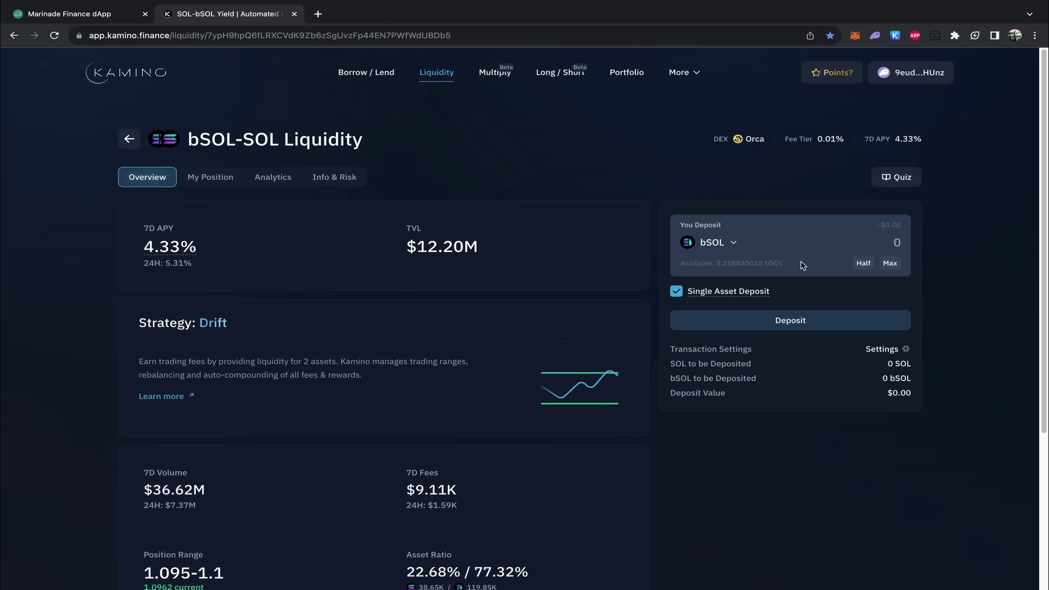
# Deposit the maximum 3.218840018 bSOL into the bSOL-SOL vault and approve the transaction in Phantom
pyautogui.click(895, 264)
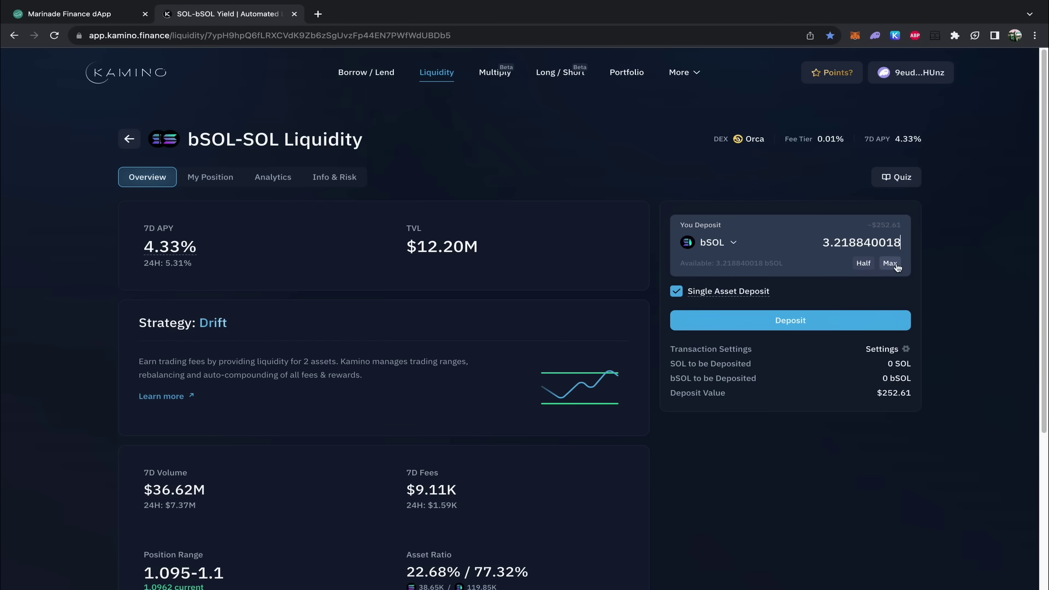
pyautogui.click(823, 320)
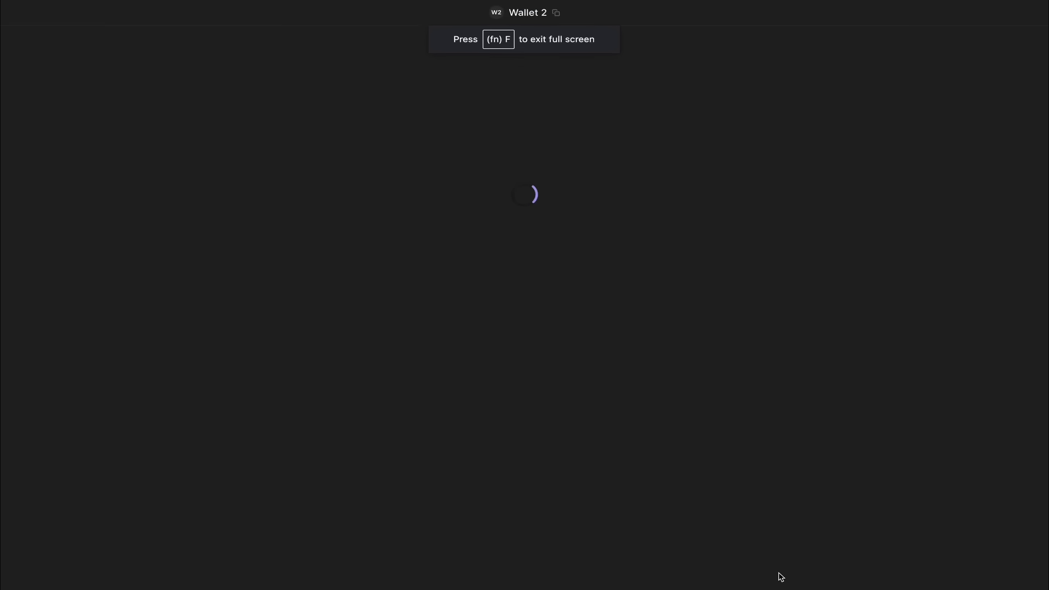
pyautogui.click(781, 576)
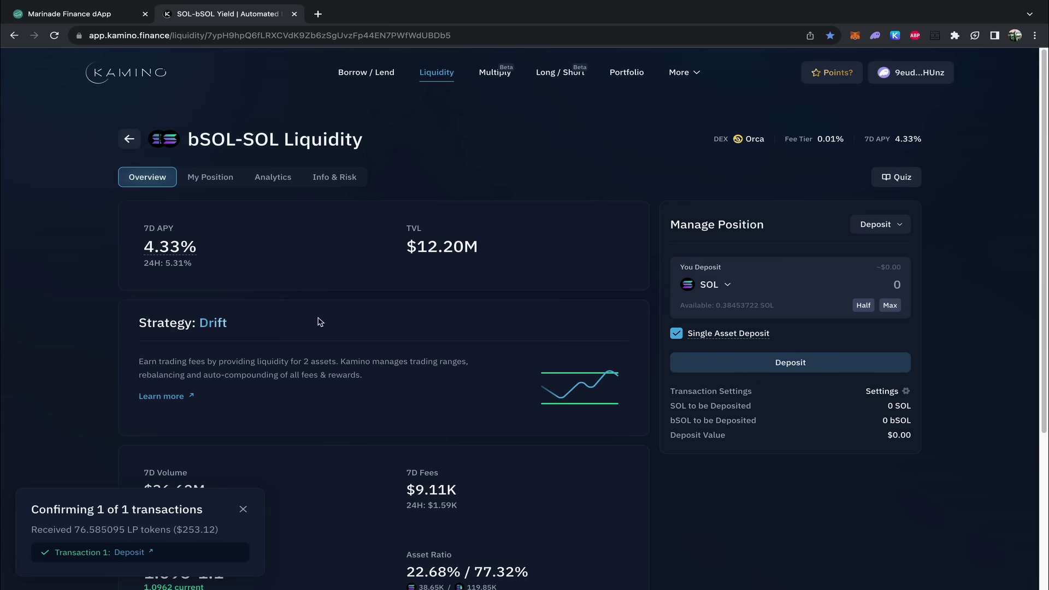
pyautogui.scroll(-1, 368, 328)
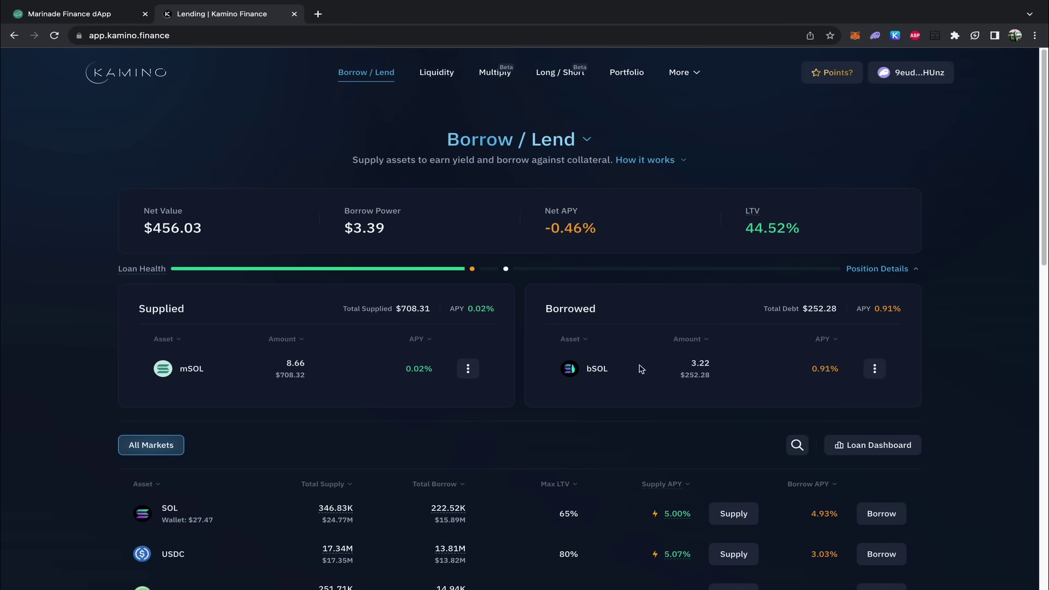
# Review the loan's LTV explanation, the supplied and borrowed positions, and the market list on Kamino's Borrow / Lend page
pyautogui.moveTo(753, 218)
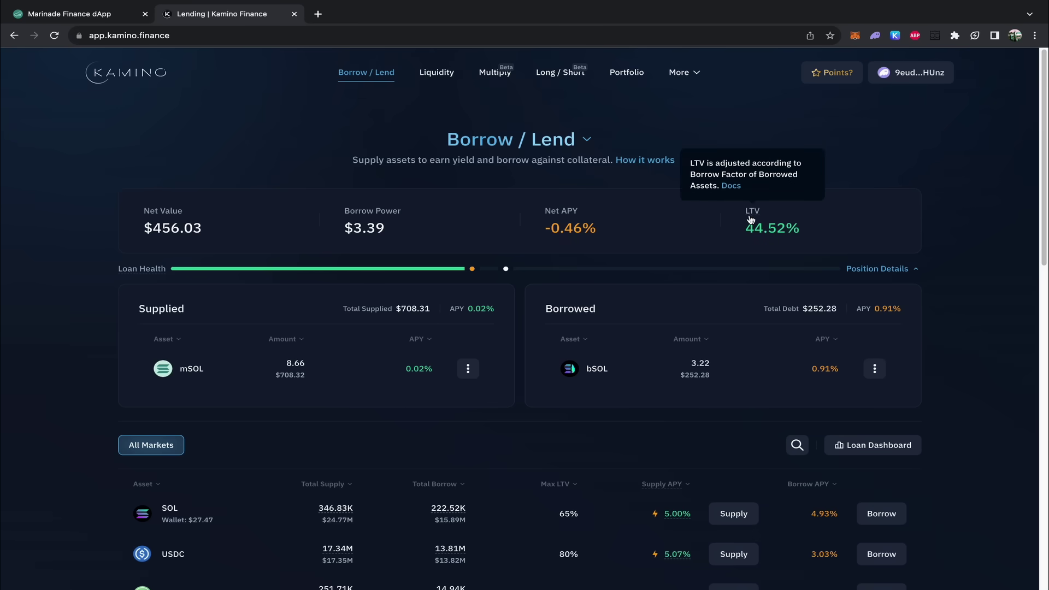
pyautogui.scroll(-5, 577, 353)
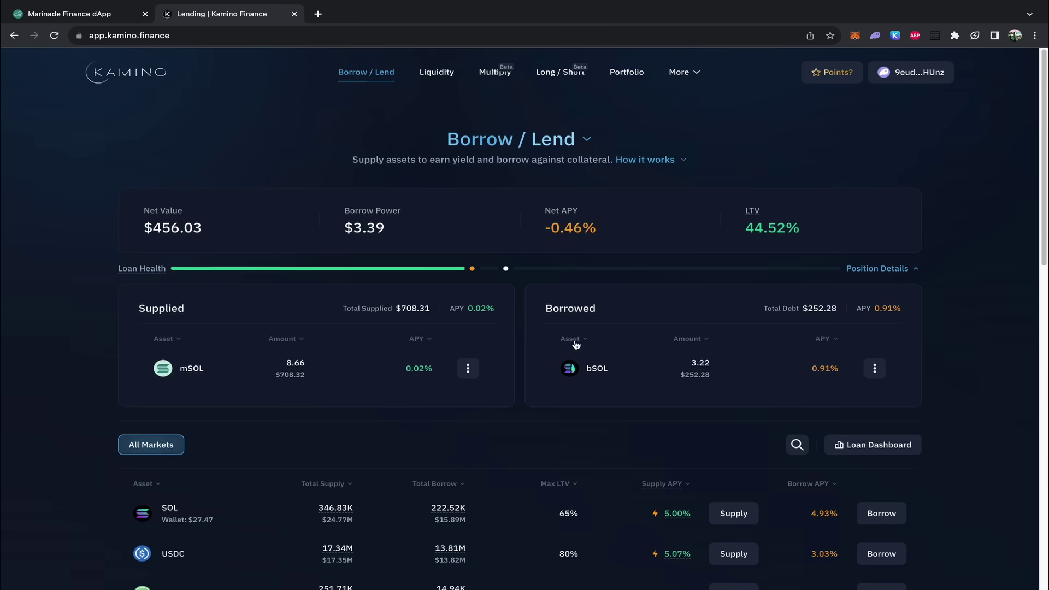
pyautogui.scroll(-3, 577, 353)
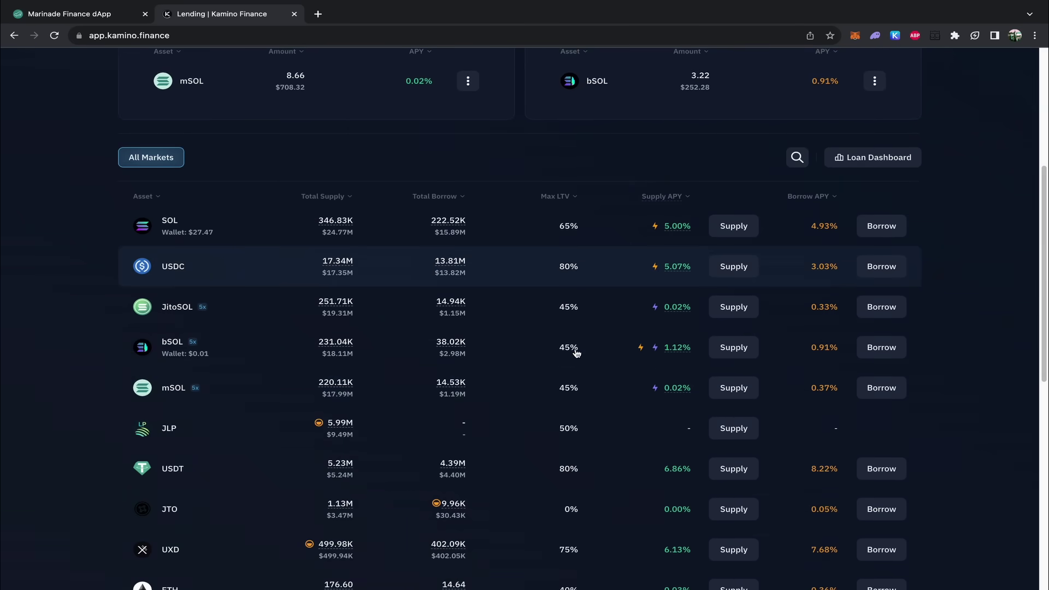
pyautogui.scroll(7, 578, 353)
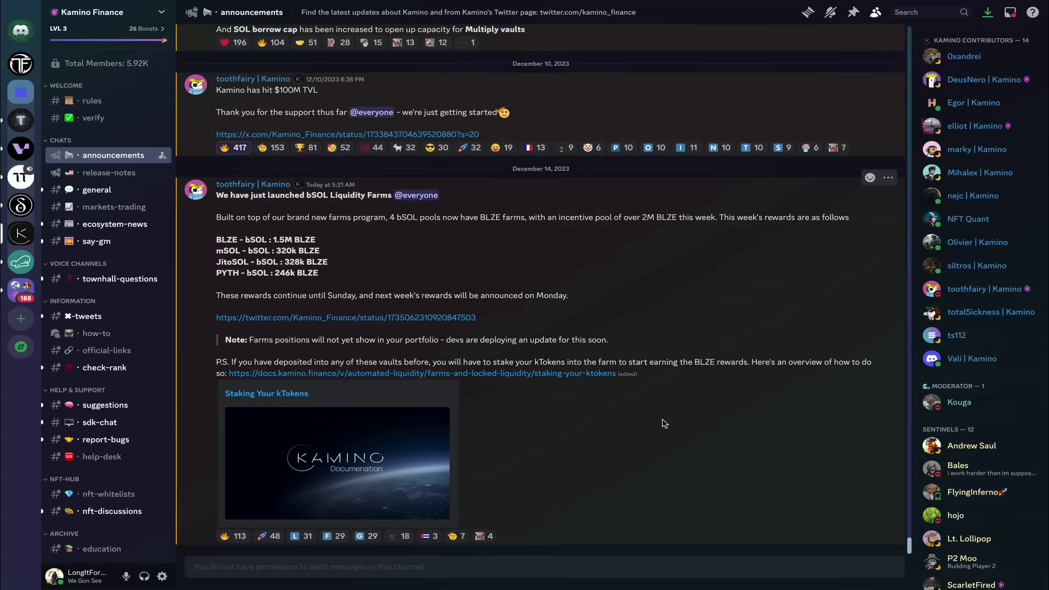
# Switch to Kamino Finance's Discord server and look back through the updates in the announcements channel
pyautogui.scroll(15, 665, 424)
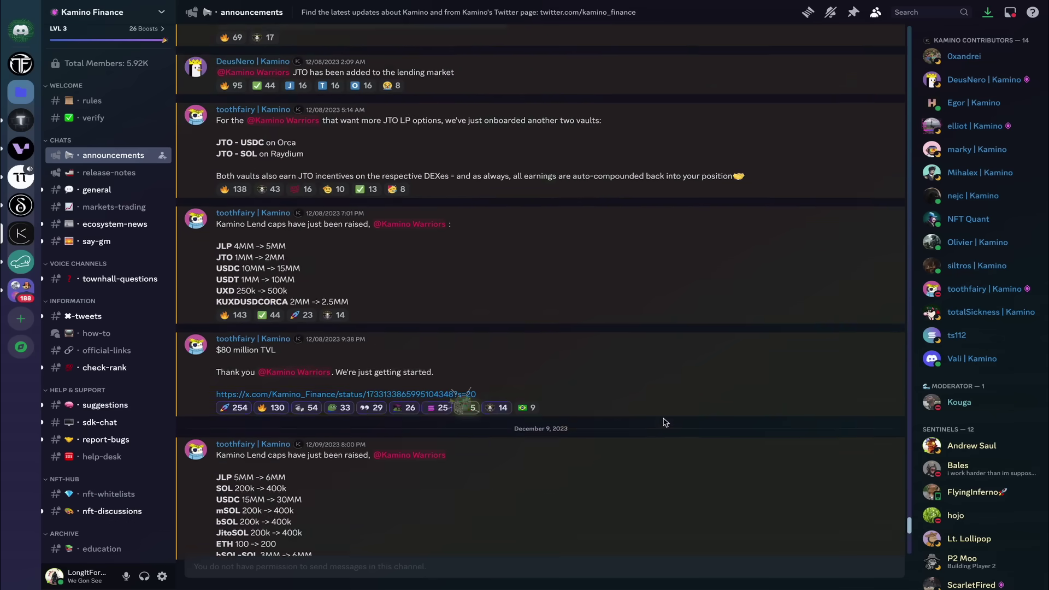
pyautogui.scroll(15, 665, 423)
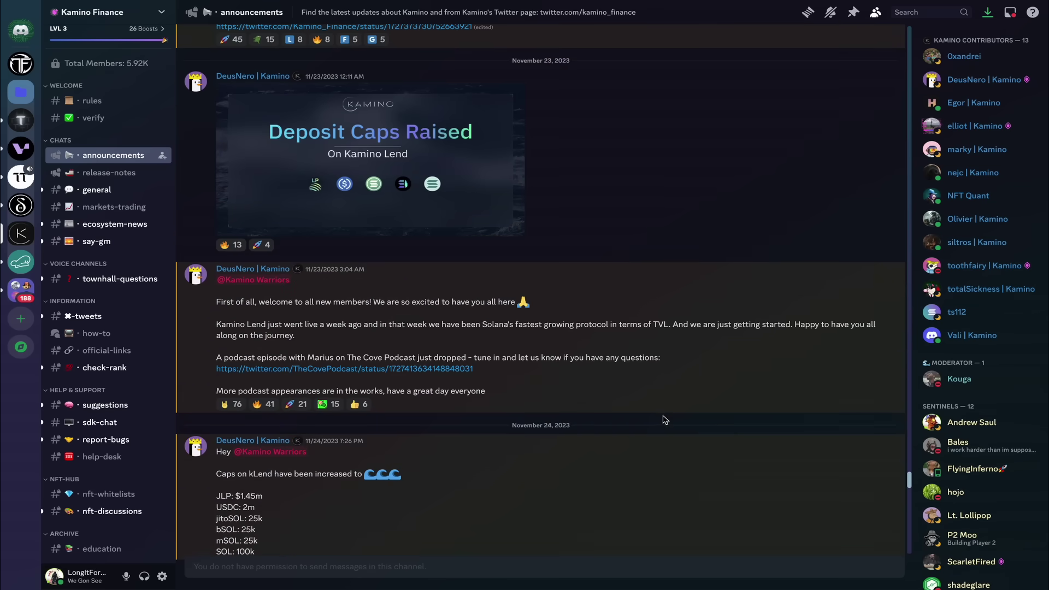
pyautogui.scroll(3, 665, 420)
pyautogui.scroll(-15, 665, 419)
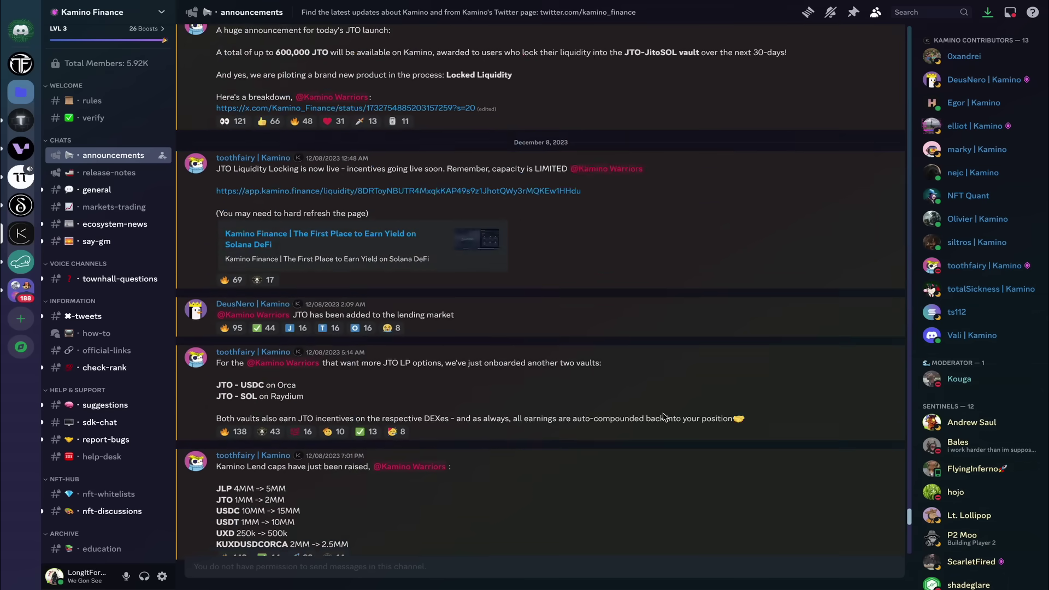
pyautogui.scroll(-10, 665, 418)
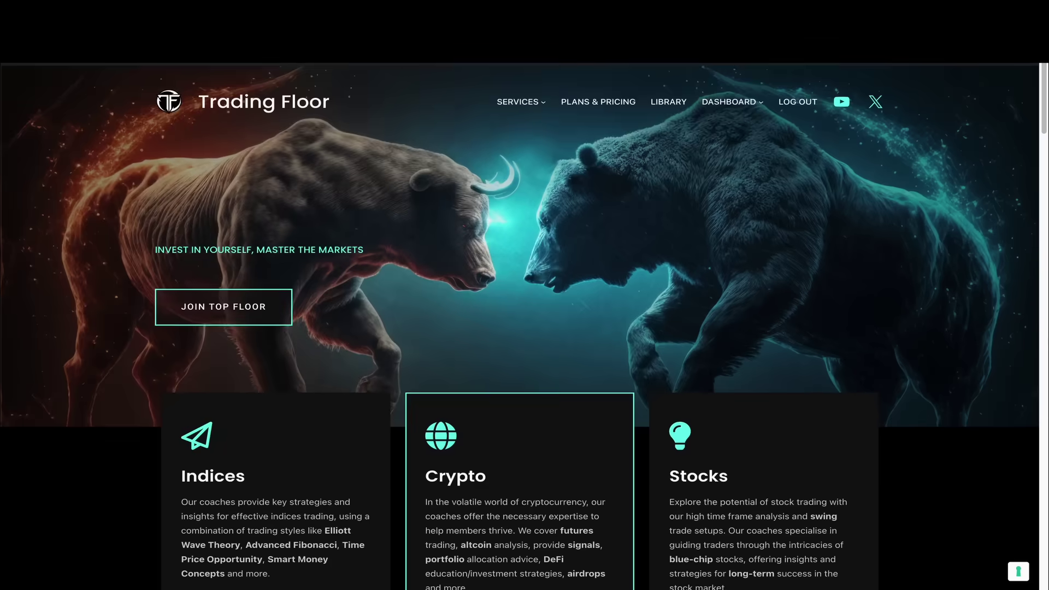
# Switch to the Trading Floor website and look through its home page from the service overview down to the testimonials
pyautogui.scroll(-9, 520, 328)
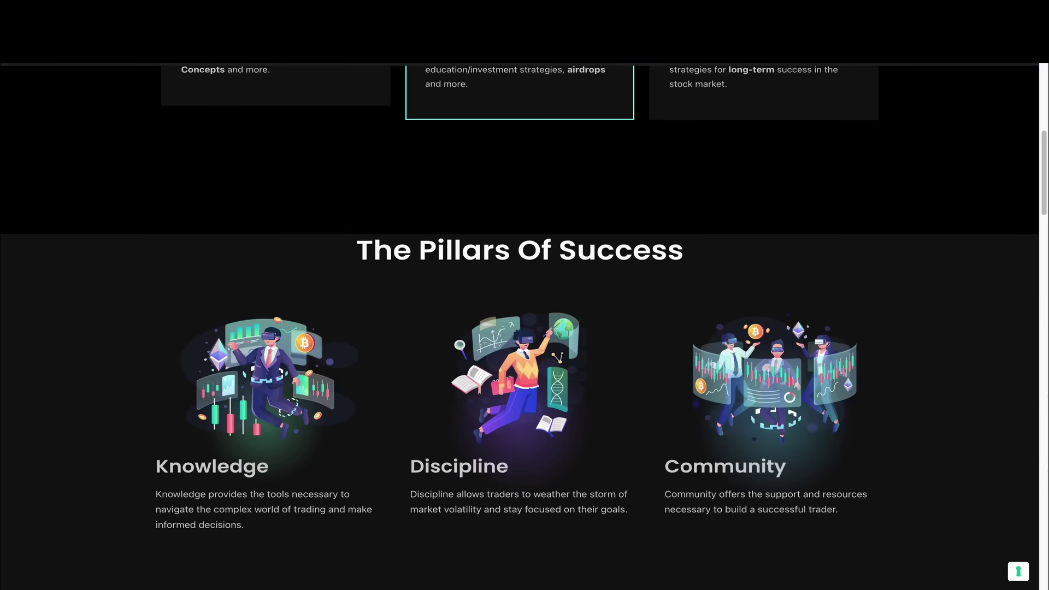
pyautogui.scroll(-13, 520, 328)
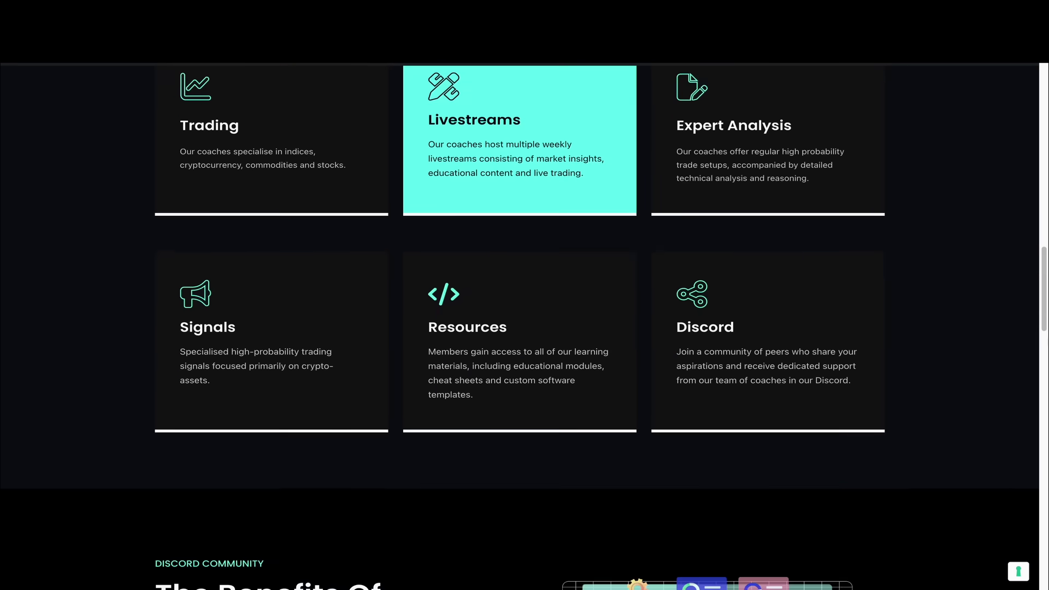
pyautogui.scroll(-15, 520, 328)
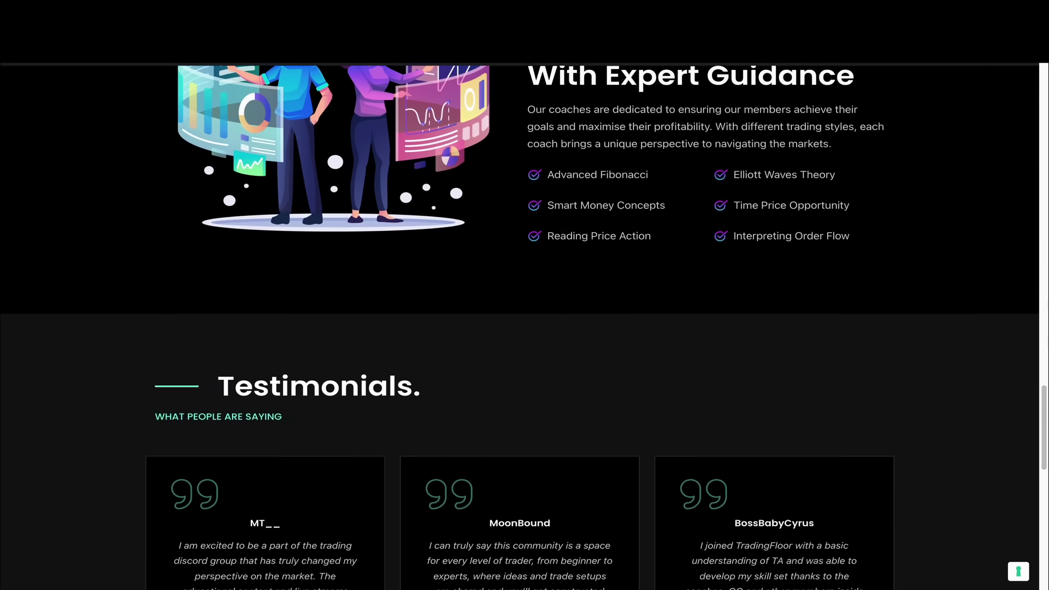
pyautogui.scroll(-2, 520, 328)
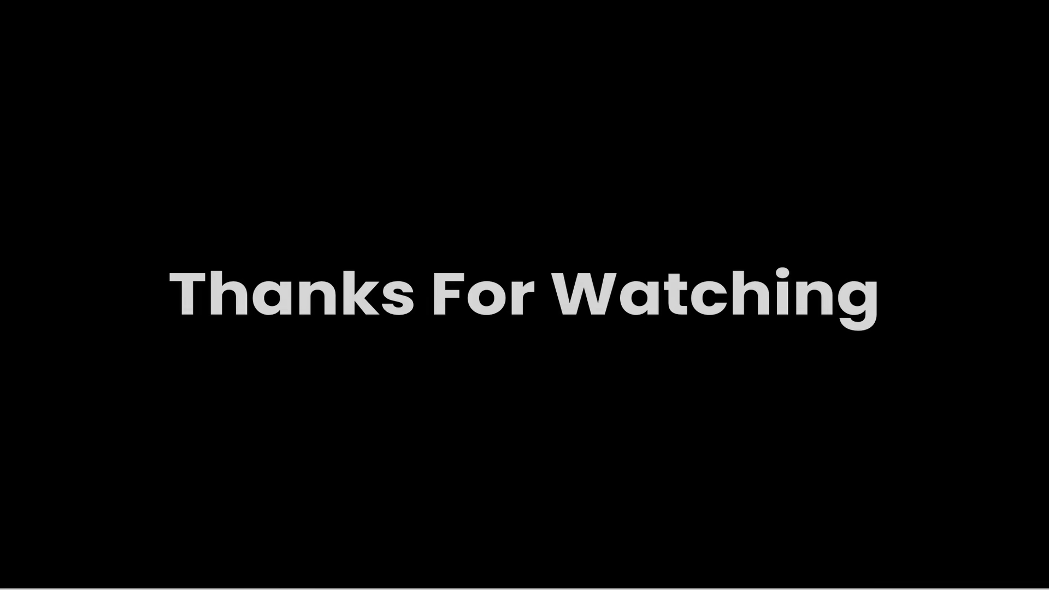